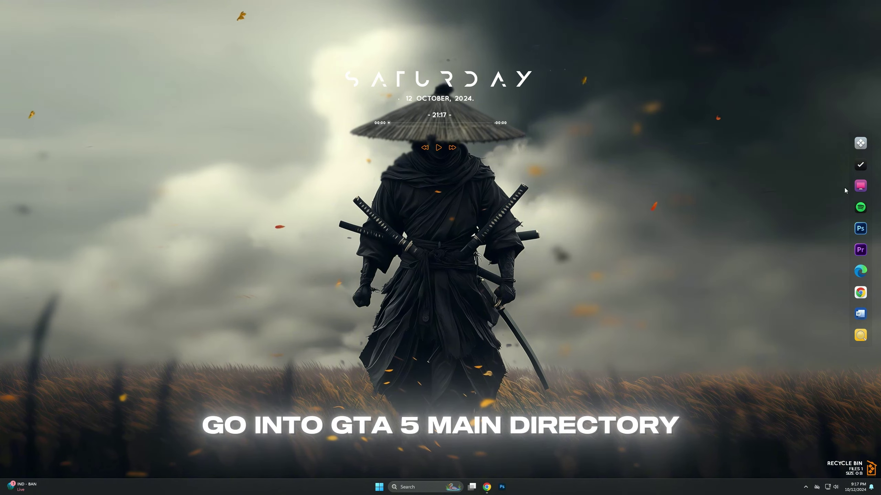
- Open the Grand Theft Auto V folder inside Games on New Volume (D:) in File Explorer
{"action": "key", "text": "super+e"}
{"action": "double_click", "coordinate": [189, 71]}
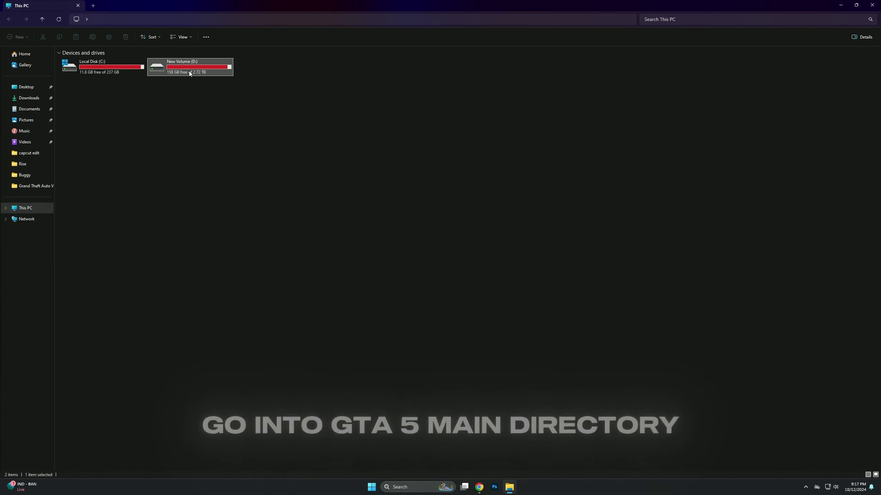
{"action": "double_click", "coordinate": [81, 73]}
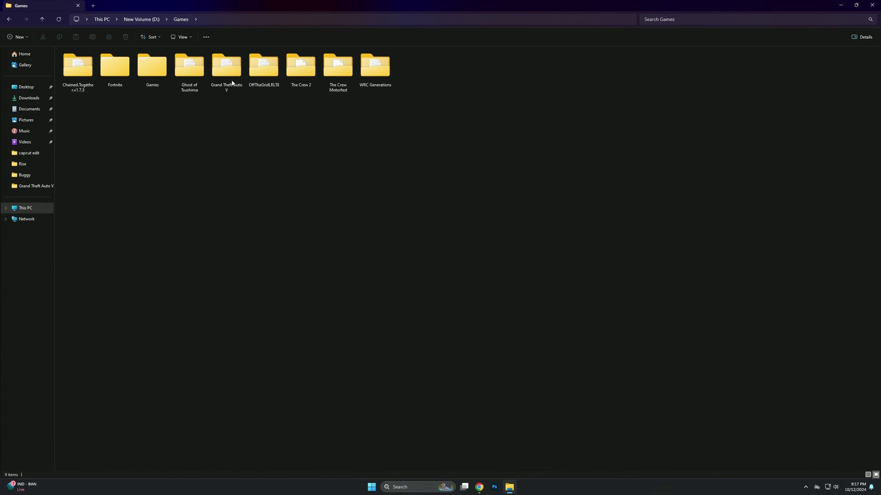
{"action": "double_click", "coordinate": [226, 68]}
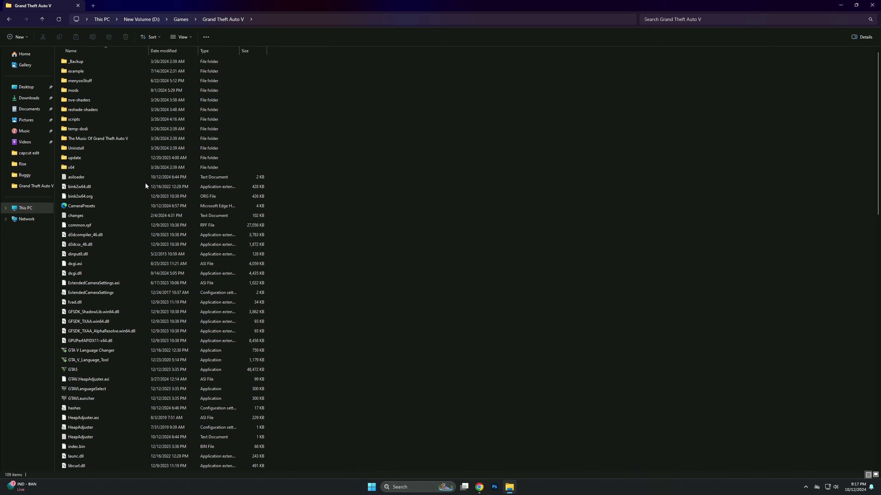
- Open the compatibility properties of the GTA5 application and disable fullscreen optimizations
{"action": "scroll", "coordinate": [142, 202], "scroll_direction": "down", "scroll_amount": 4}
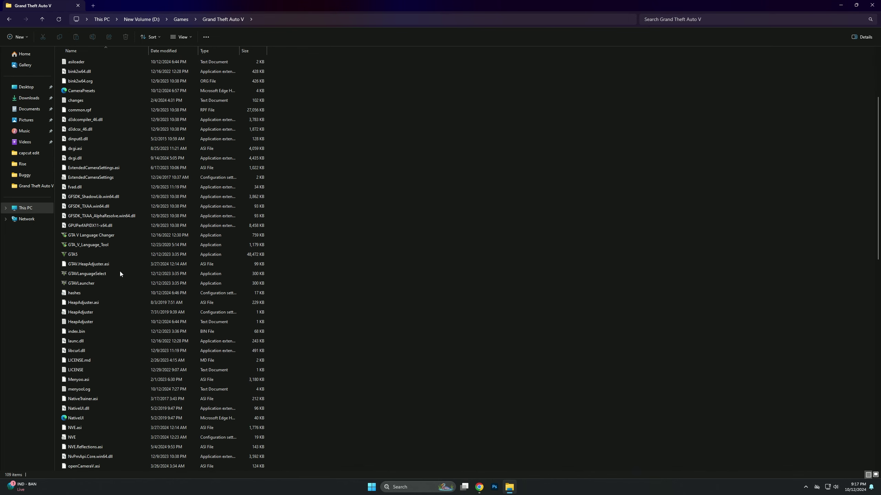
{"action": "left_click", "coordinate": [76, 253]}
{"action": "right_click", "coordinate": [77, 253]}
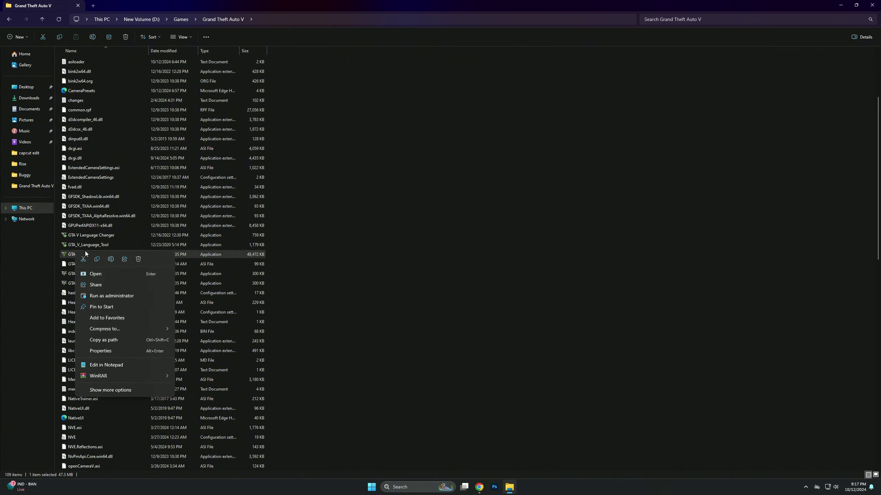
{"action": "left_click", "coordinate": [100, 350]}
{"action": "left_click_drag", "start_coordinate": [152, 257], "coordinate": [375, 140]}
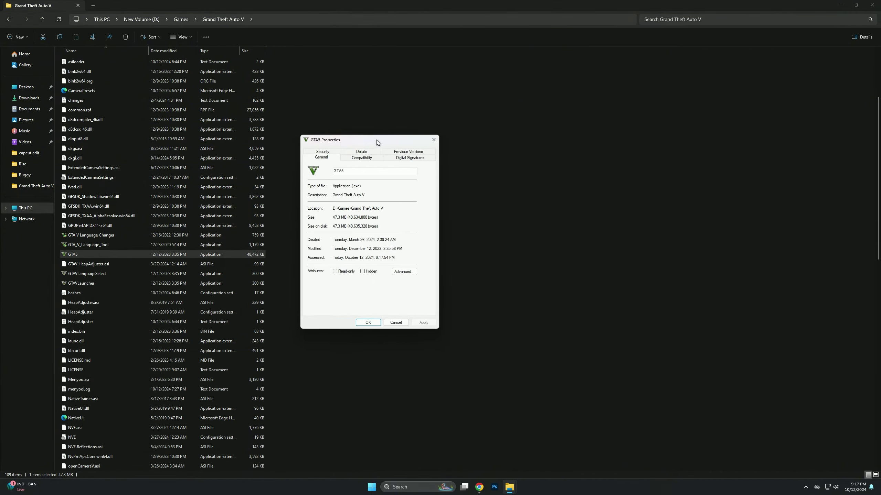
{"action": "left_click", "coordinate": [360, 158]}
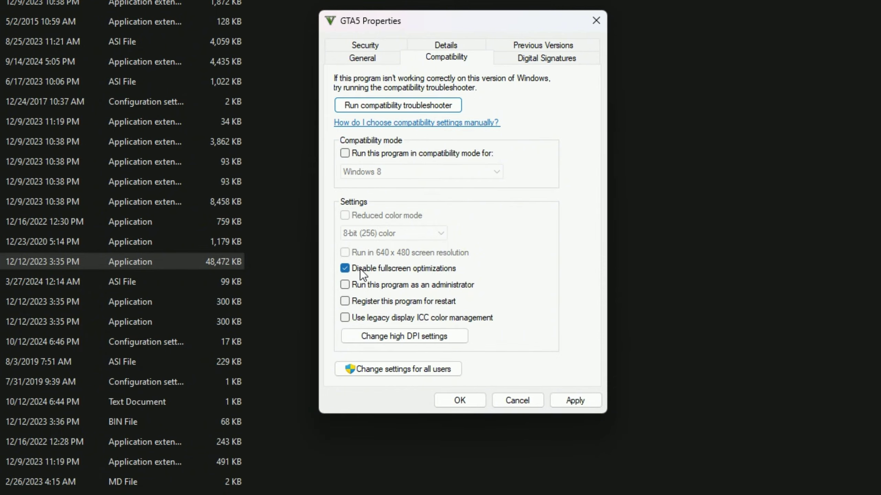
- Override GTA5's high DPI scaling behavior with scaling performed by Application, and apply the compatibility changes
{"action": "left_click", "coordinate": [394, 337]}
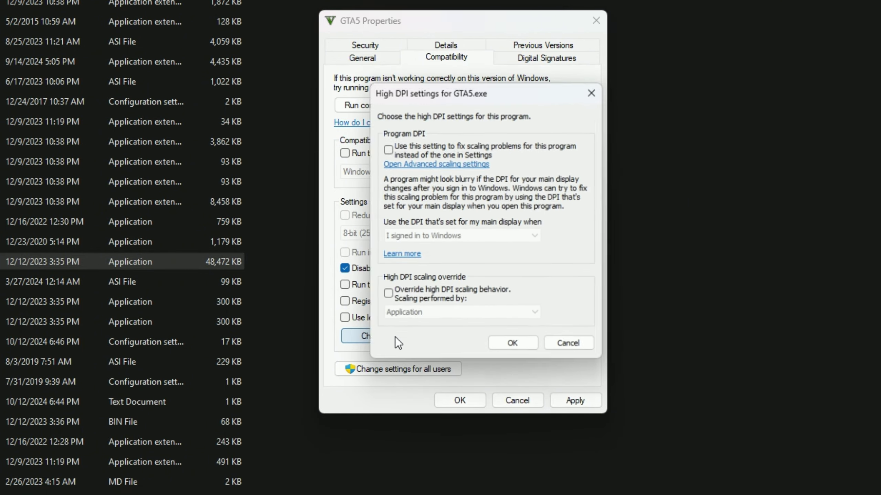
{"action": "left_click", "coordinate": [386, 298]}
{"action": "left_click", "coordinate": [396, 316]}
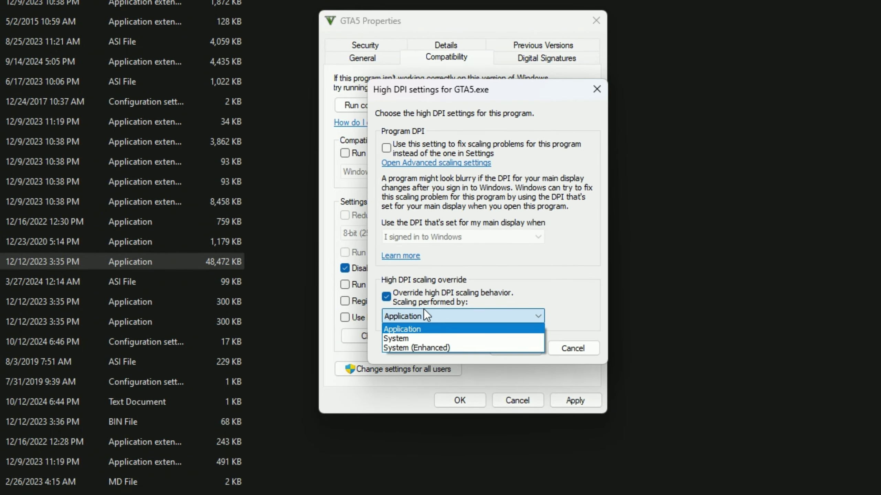
{"action": "left_click", "coordinate": [397, 329]}
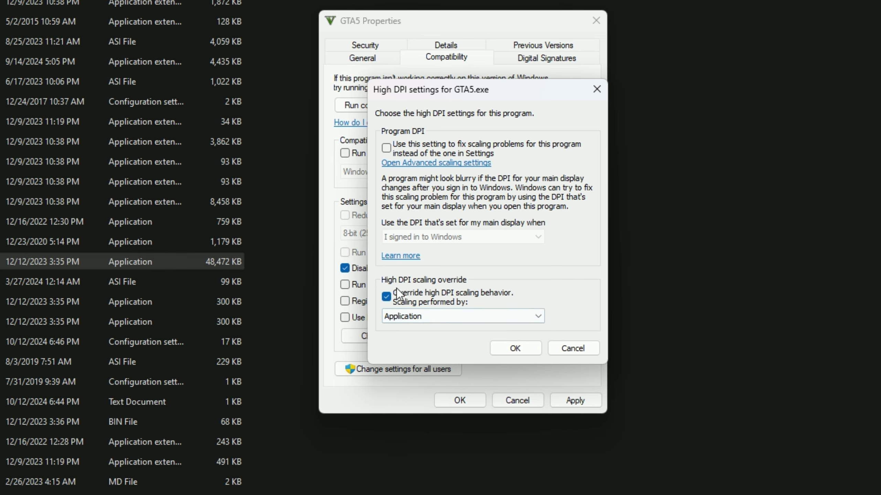
{"action": "left_click", "coordinate": [522, 350]}
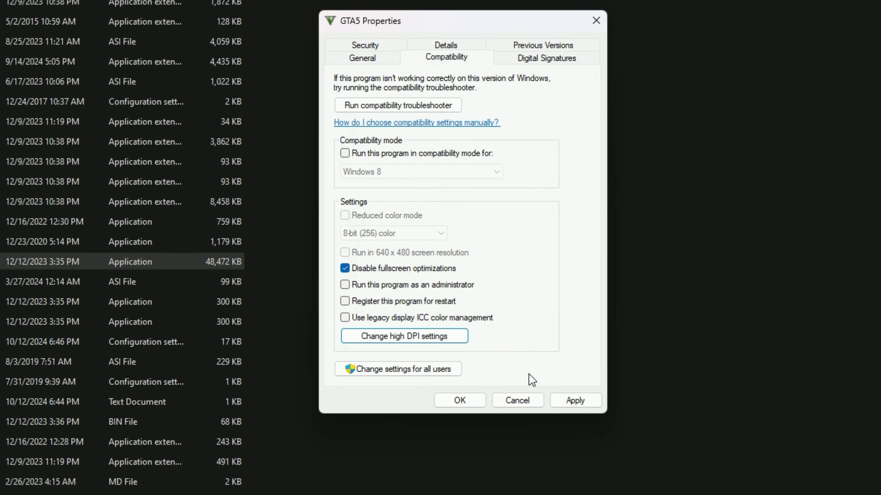
{"action": "left_click", "coordinate": [575, 399]}
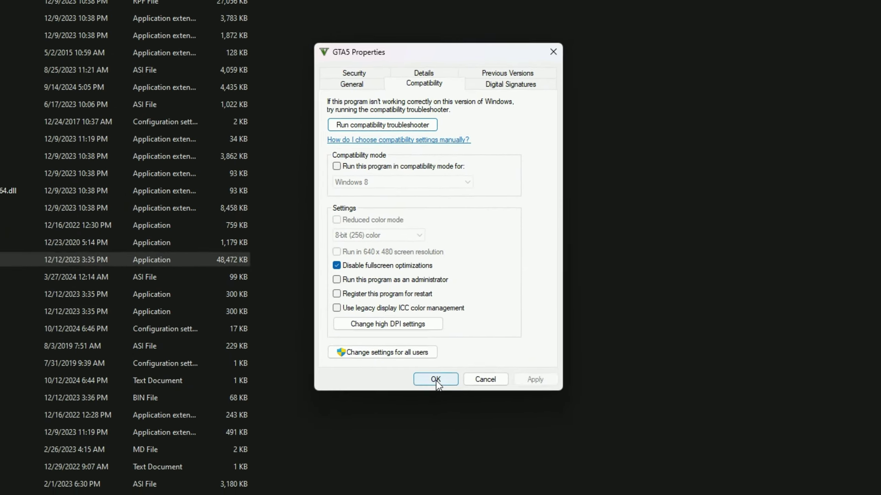
{"action": "left_click", "coordinate": [393, 343]}
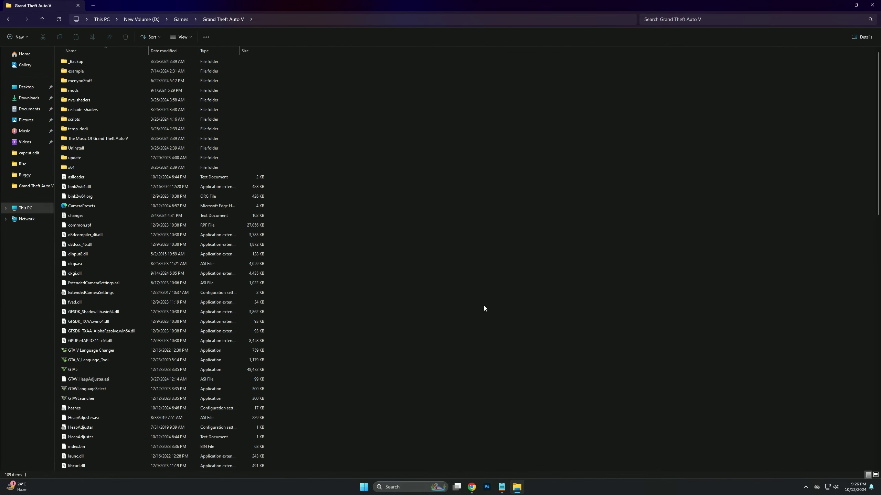
- Create a new text document in the Grand Theft Auto V folder and name it commandline
{"action": "right_click", "coordinate": [357, 237]}
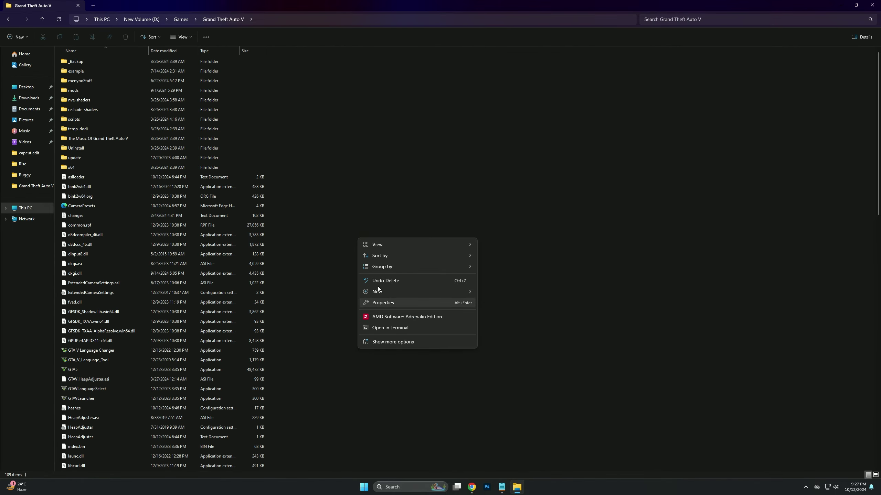
{"action": "mouse_move", "coordinate": [379, 291]}
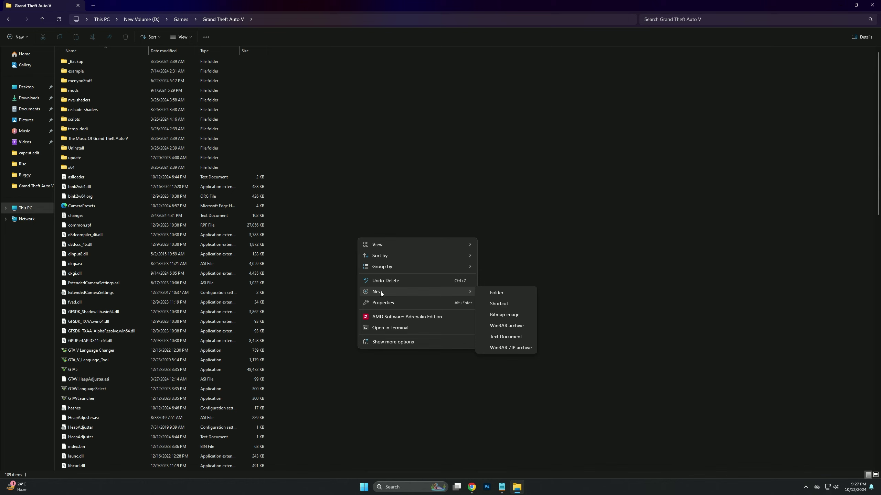
{"action": "left_click", "coordinate": [505, 336]}
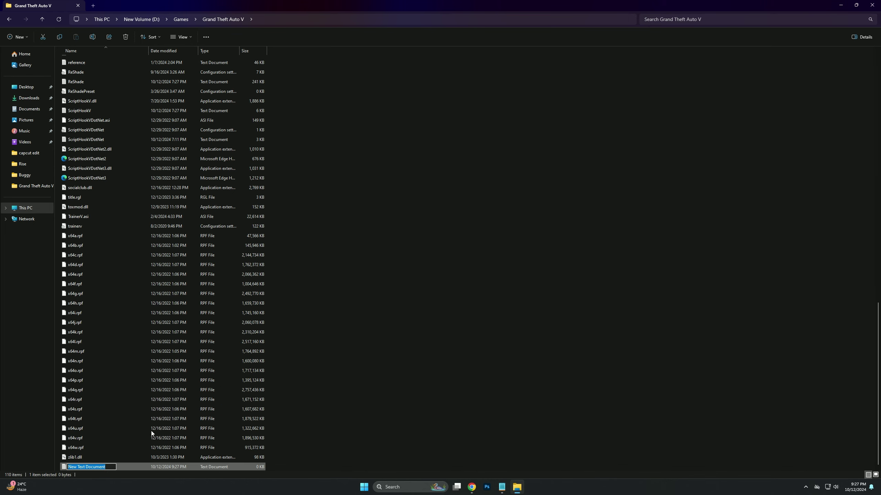
{"action": "left_click", "coordinate": [92, 463]}
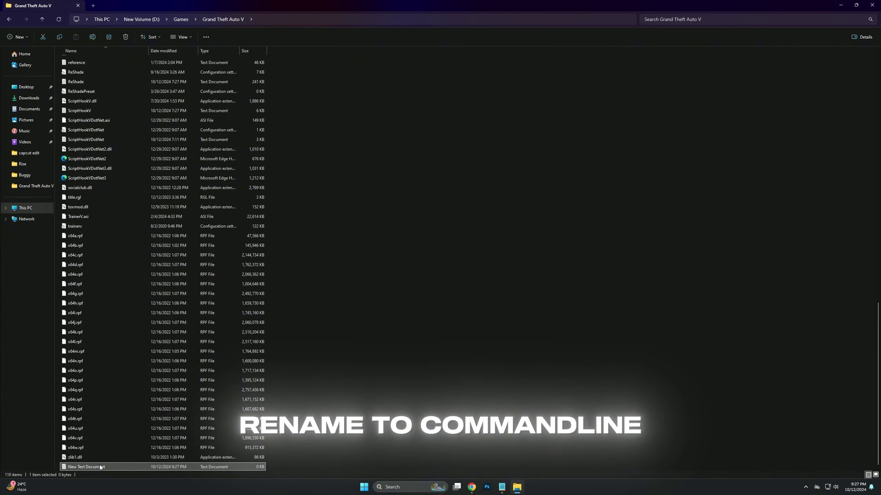
{"action": "right_click", "coordinate": [99, 466]}
{"action": "left_click", "coordinate": [135, 456]}
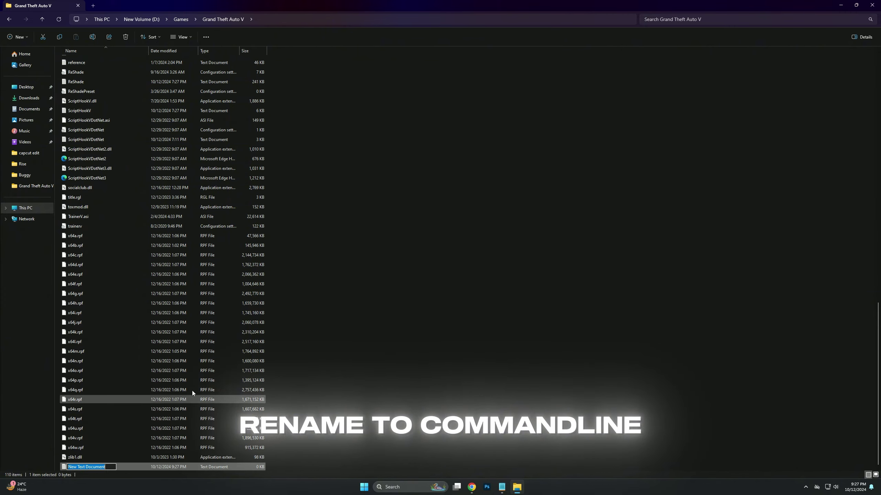
{"action": "type", "text": "comma"}
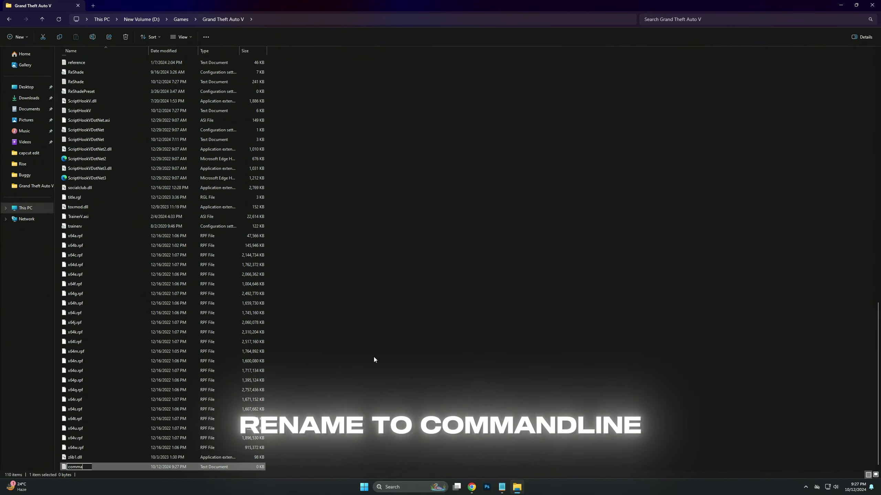
{"action": "type", "text": "ndline"}
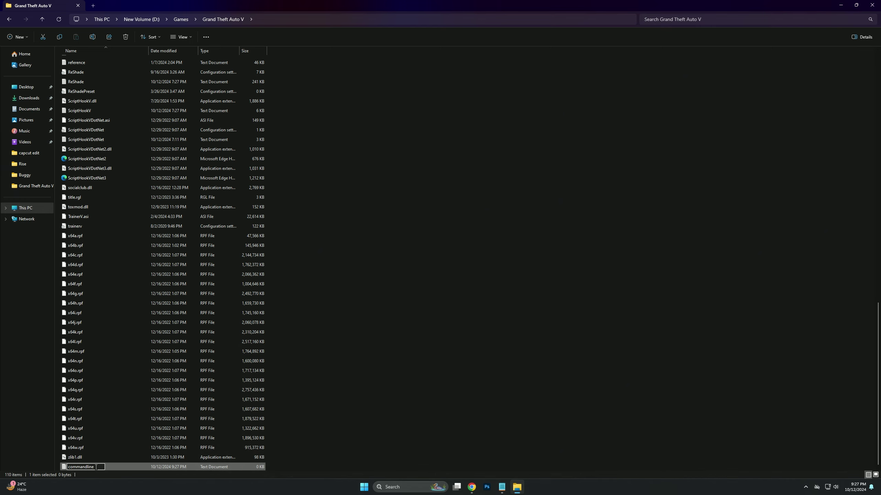
{"action": "key", "text": "Return"}
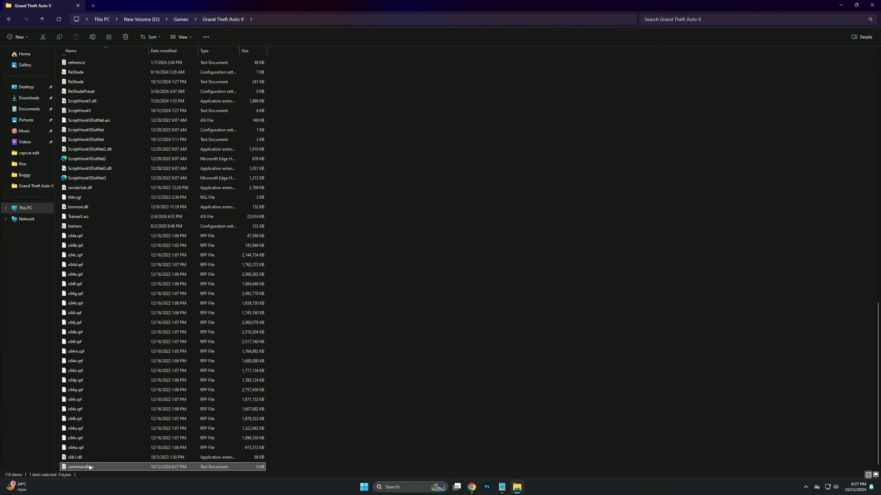
- Open the commandline document and copy all the launch commands from the unsaved FrameQueueLimit note
{"action": "double_click", "coordinate": [91, 466]}
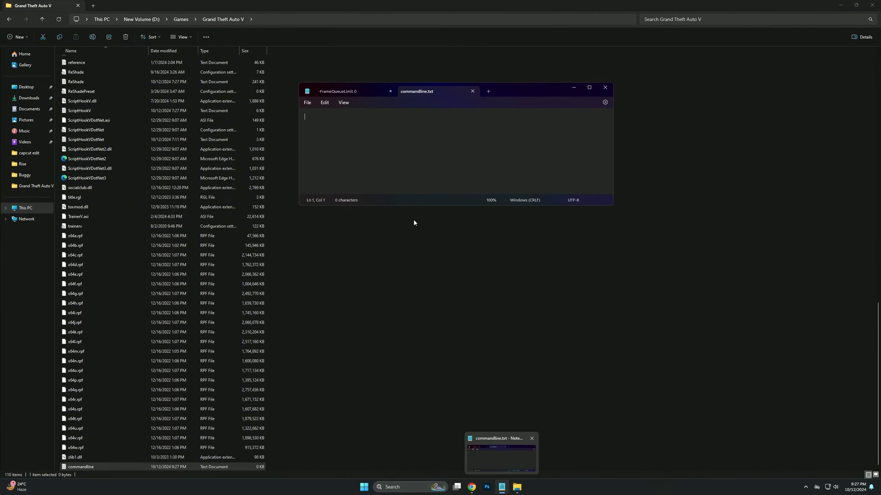
{"action": "left_click", "coordinate": [345, 93]}
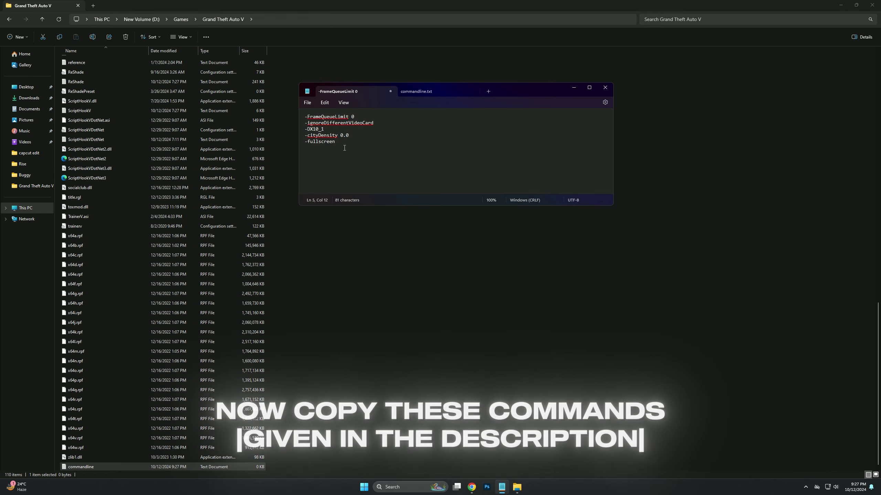
{"action": "key", "text": "ctrl+a"}
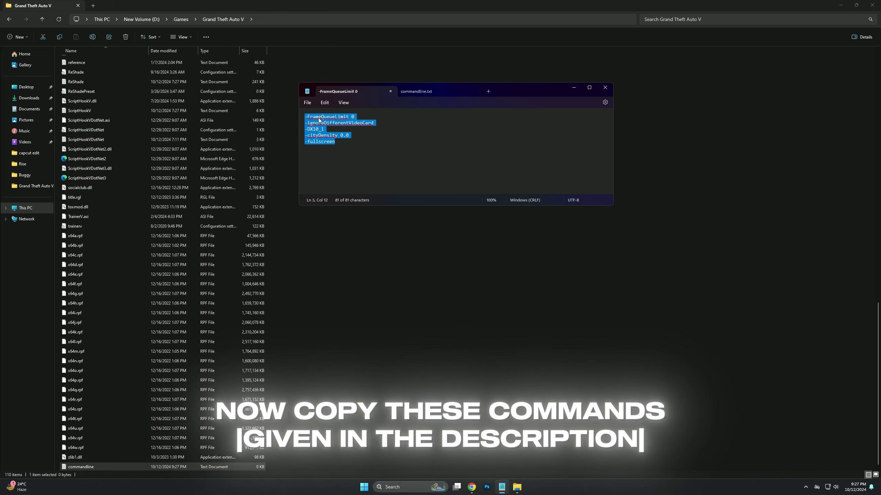
{"action": "right_click", "coordinate": [317, 123]}
{"action": "left_click", "coordinate": [336, 157]}
- Paste the commands -FrameQueueLimit 0, -ignoreDifferentVideoCard, -DX10_1, -cityDensity 0.0 and -fullscreen into commandline.txt, then save and close it
{"action": "left_click", "coordinate": [412, 92]}
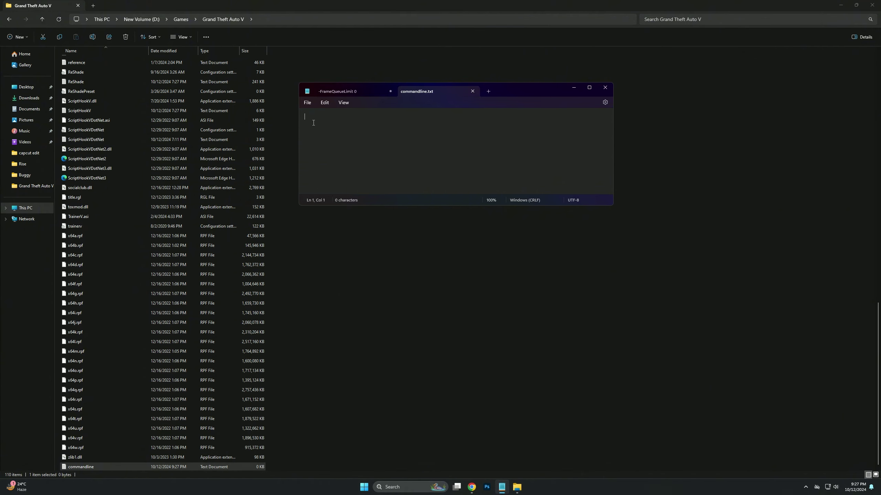
{"action": "right_click", "coordinate": [317, 128]}
{"action": "left_click", "coordinate": [334, 168]}
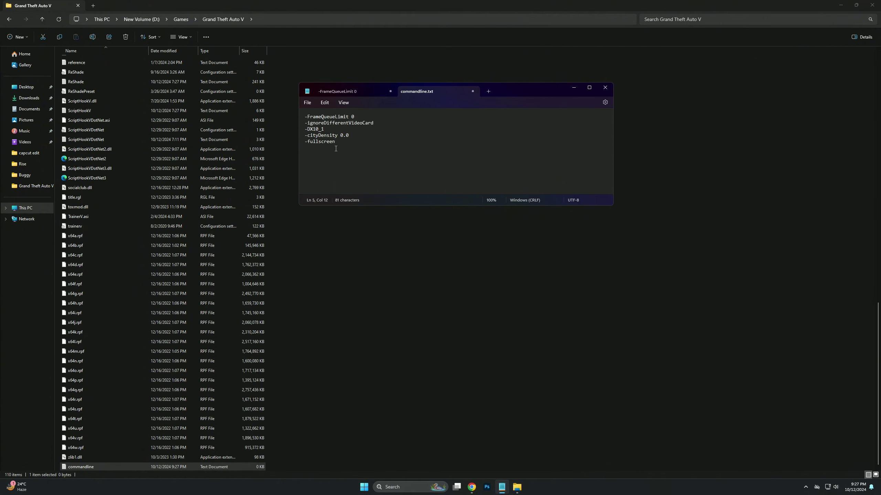
{"action": "left_click", "coordinate": [307, 102]}
{"action": "left_click", "coordinate": [316, 148]}
{"action": "left_click", "coordinate": [605, 90]}
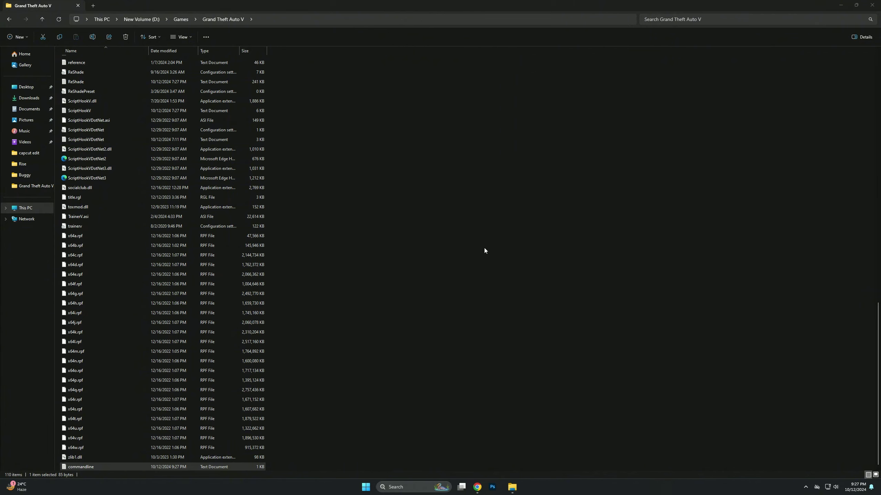
- Reopen commandline from the refreshed folder to check its saved commands, and discard the unsaved FrameQueueLimit note
{"action": "left_click", "coordinate": [57, 21]}
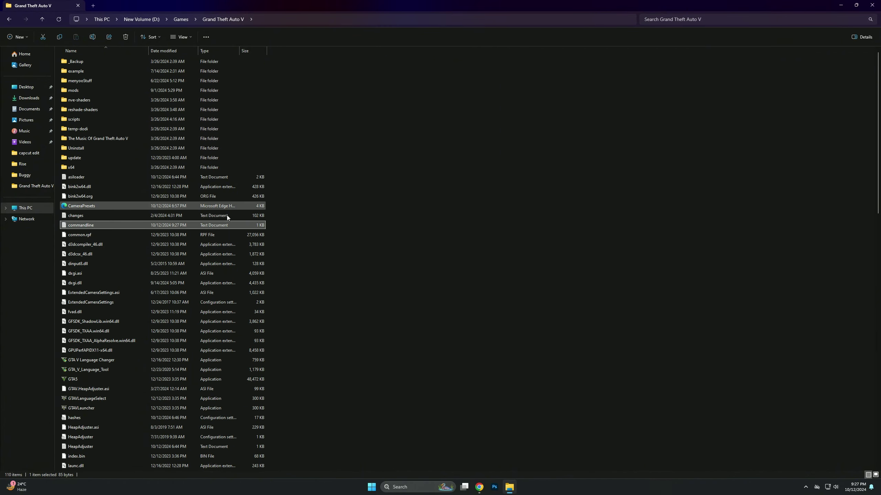
{"action": "double_click", "coordinate": [81, 226]}
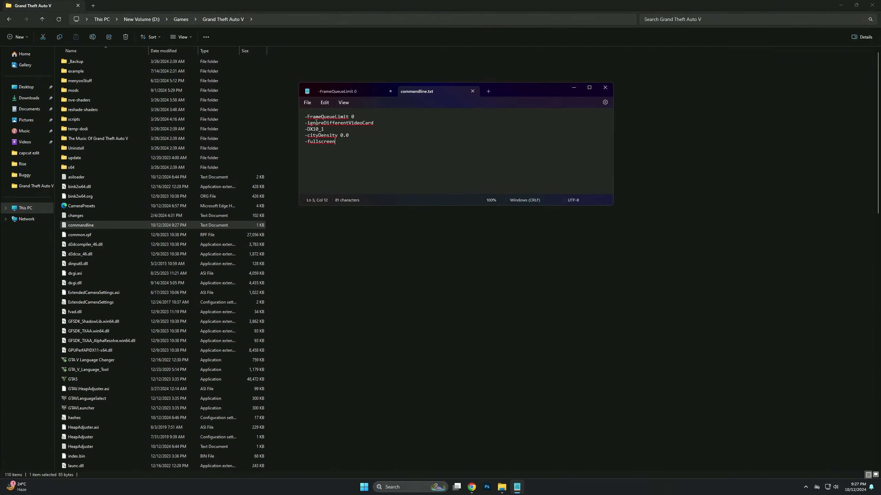
{"action": "left_click", "coordinate": [390, 92]}
{"action": "left_click", "coordinate": [460, 162]}
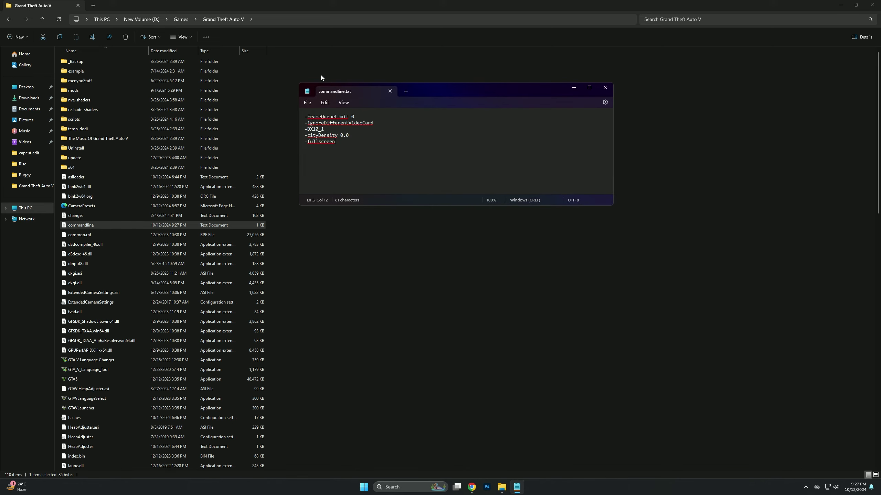
{"action": "key", "text": "ctrl+a"}
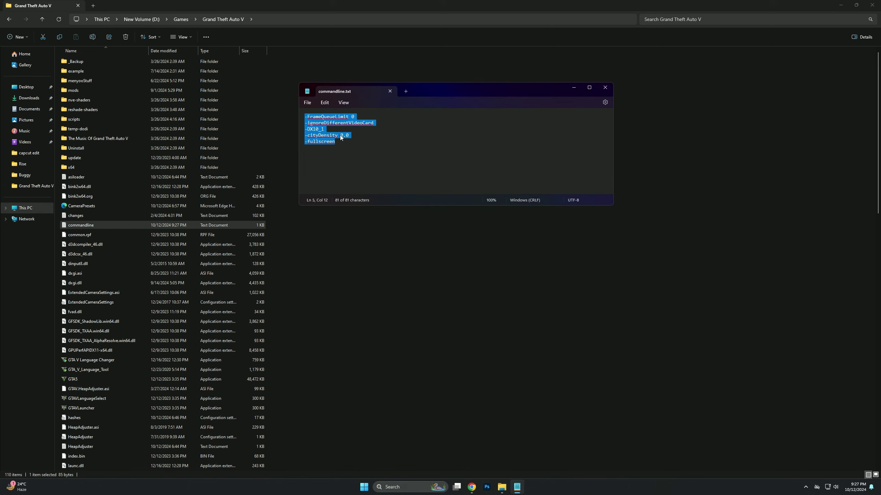
{"action": "left_click", "coordinate": [394, 141]}
{"action": "left_click", "coordinate": [612, 89]}
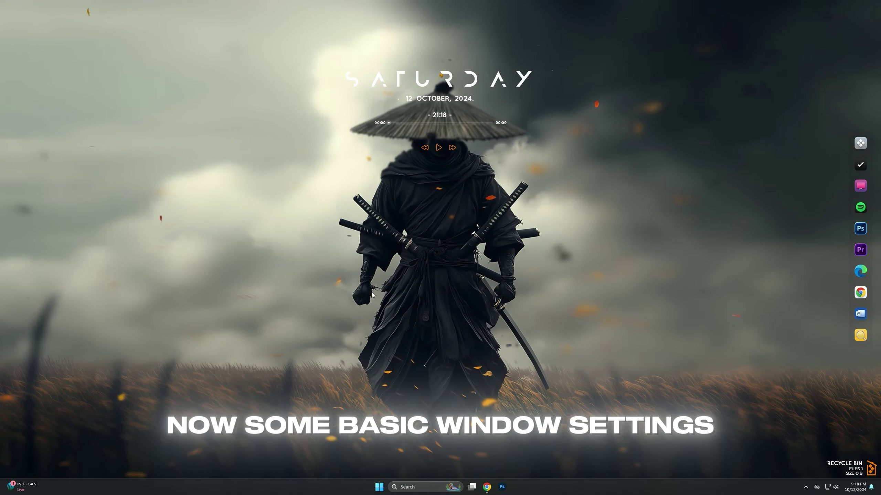
- Open the Windows gaming settings and check the Game Bar controller option and the Game Mode switch
{"action": "right_click", "coordinate": [381, 268]}
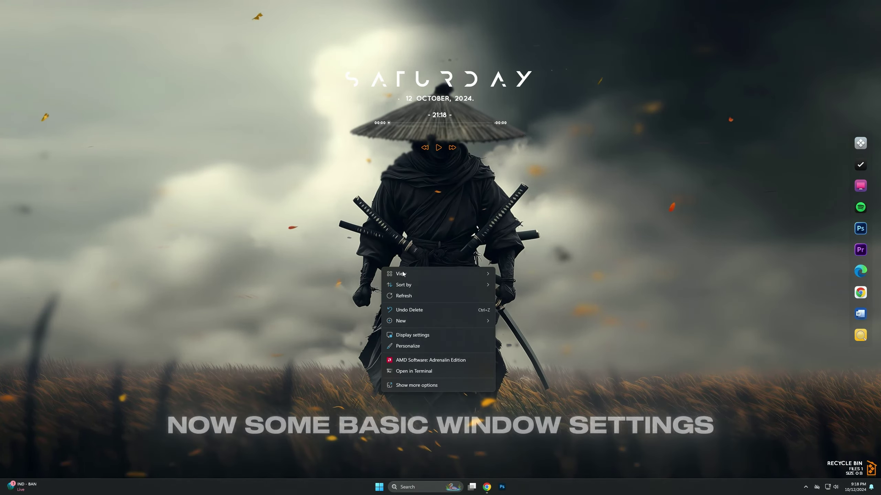
{"action": "left_click", "coordinate": [416, 335]}
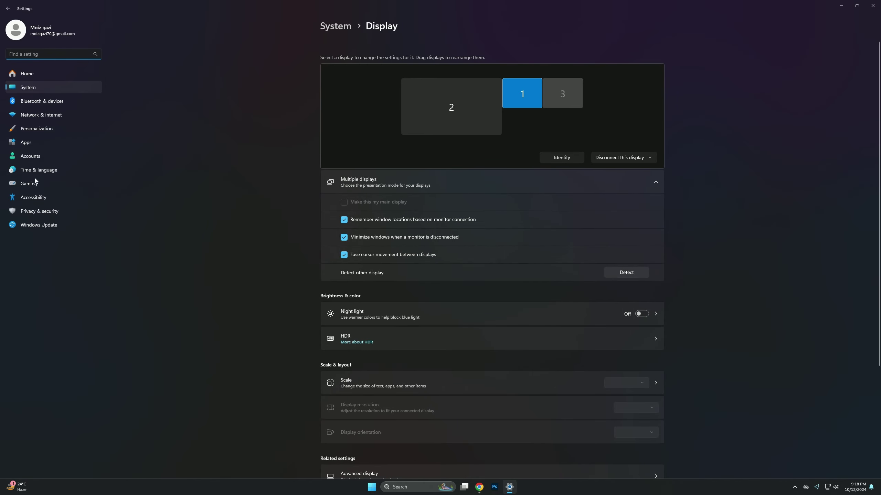
{"action": "left_click", "coordinate": [32, 185]}
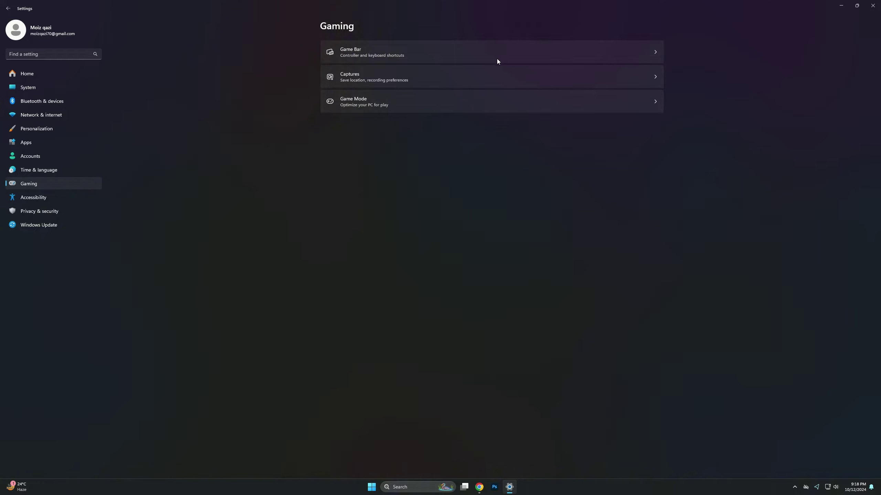
{"action": "left_click", "coordinate": [476, 52]}
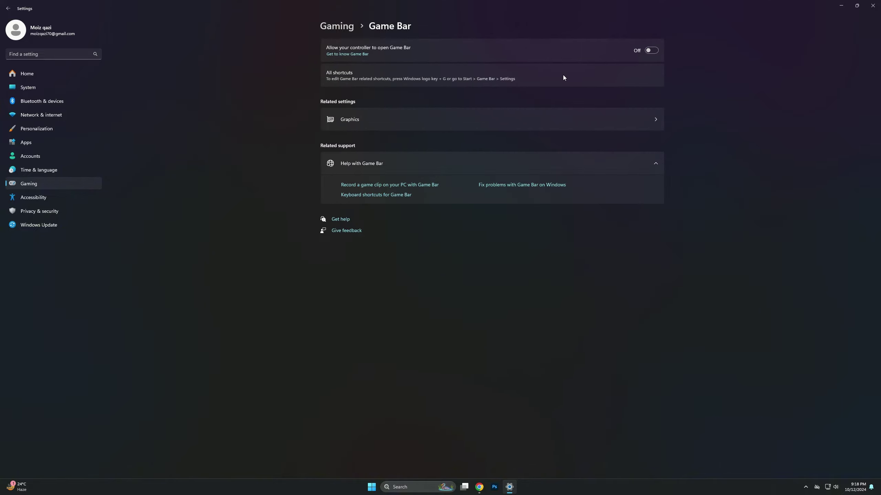
{"action": "left_click", "coordinate": [346, 29]}
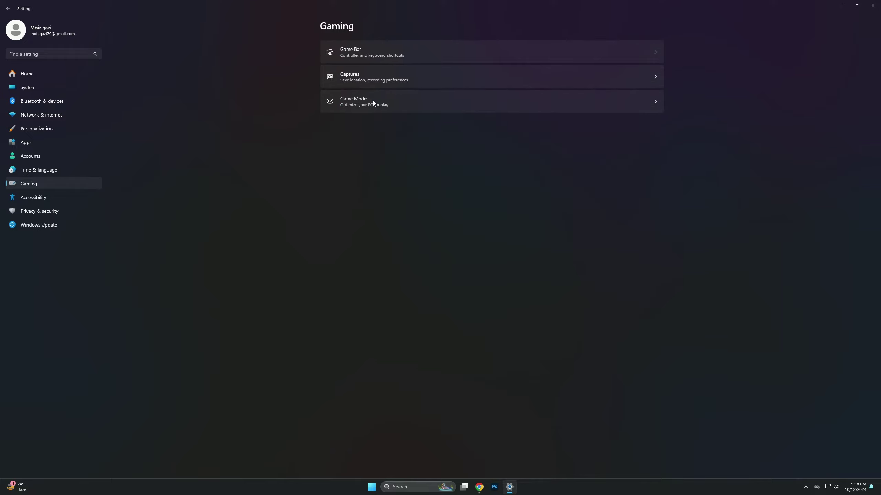
{"action": "left_click", "coordinate": [364, 102]}
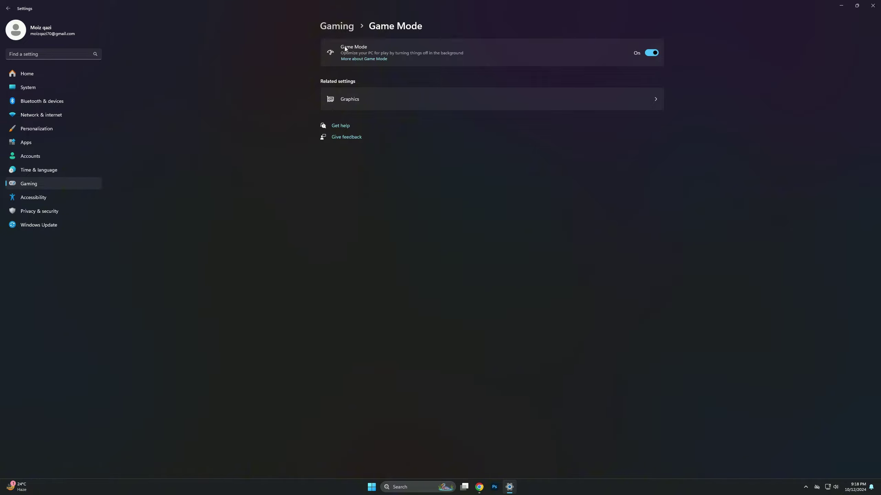
- Set the graphics preference of Grand Theft Auto V to High performance in the Windows graphics settings and save it
{"action": "left_click", "coordinate": [353, 98]}
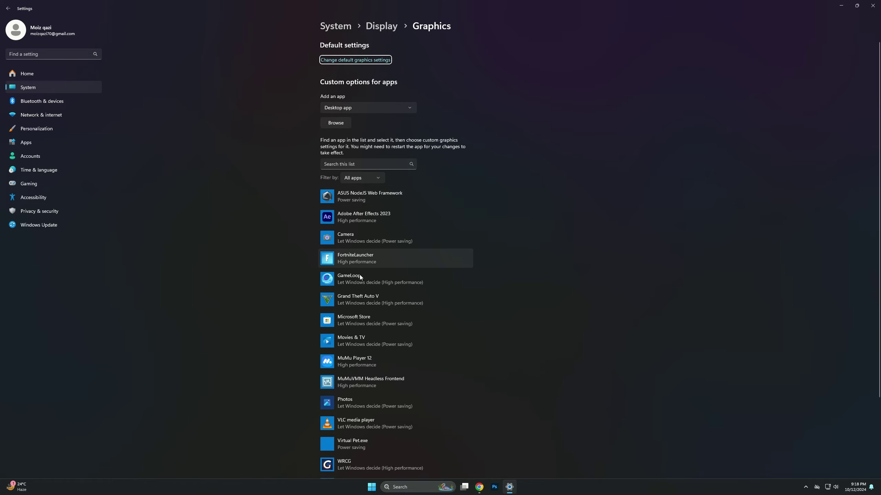
{"action": "scroll", "coordinate": [368, 277], "scroll_direction": "down", "scroll_amount": 3}
{"action": "scroll", "coordinate": [385, 322], "scroll_direction": "up", "scroll_amount": 3}
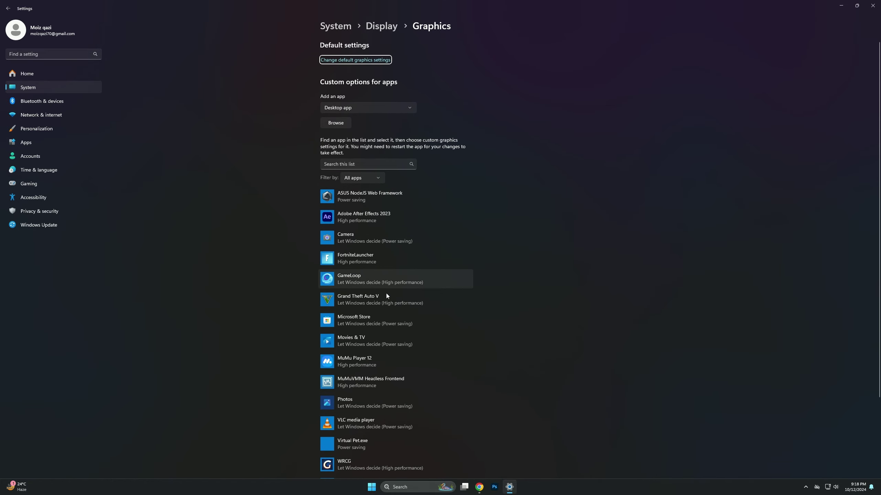
{"action": "left_click", "coordinate": [389, 304]}
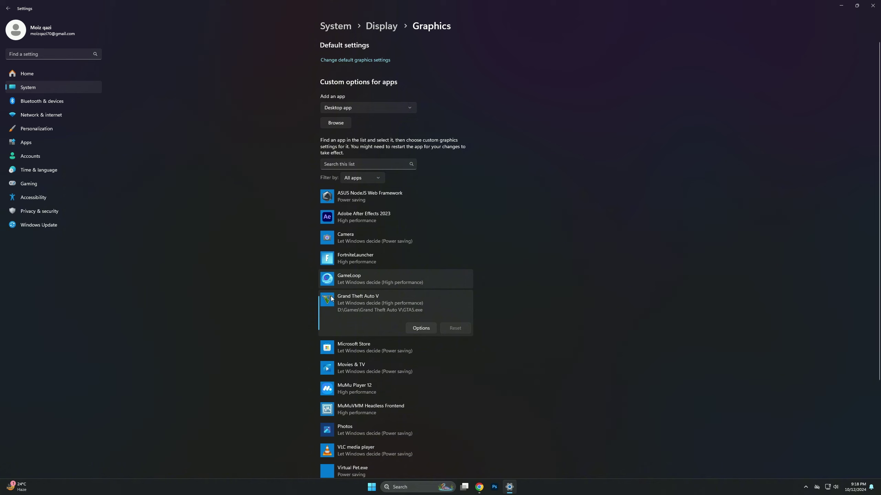
{"action": "left_click", "coordinate": [430, 330]}
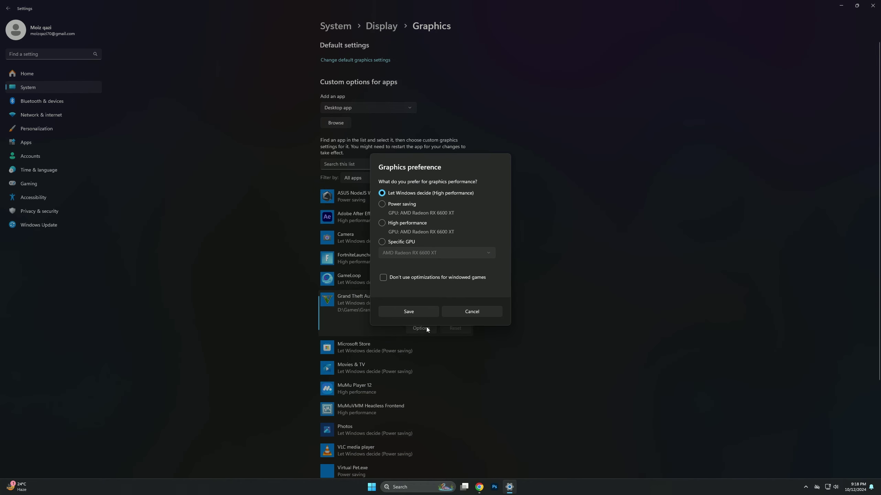
{"action": "left_click", "coordinate": [382, 224]}
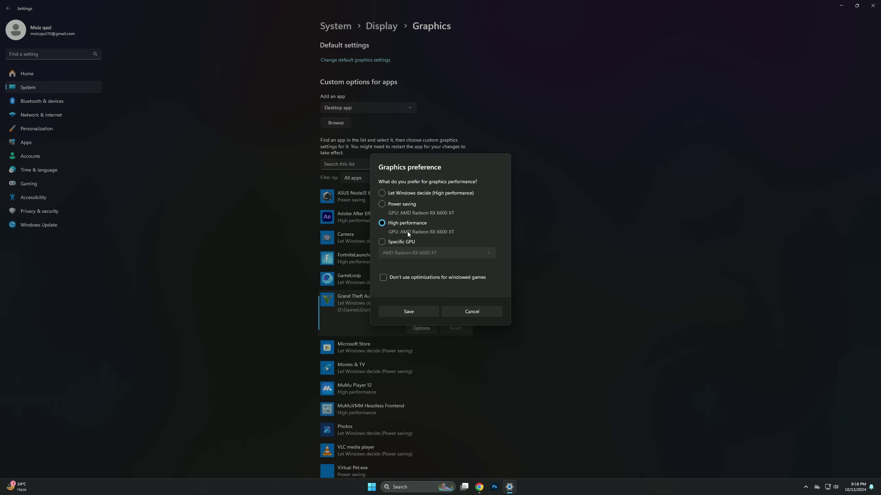
{"action": "left_click", "coordinate": [406, 312]}
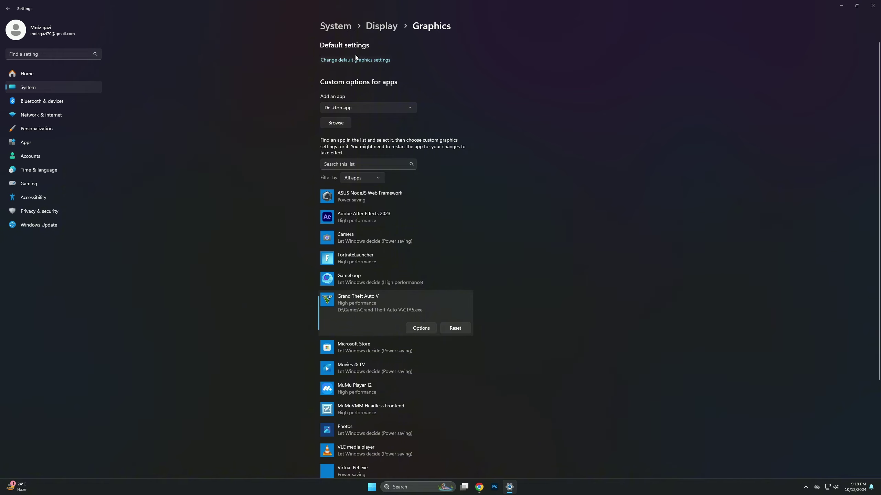
- Toggle optimizations for windowed games in the default graphics settings and close Settings
{"action": "left_click", "coordinate": [340, 60]}
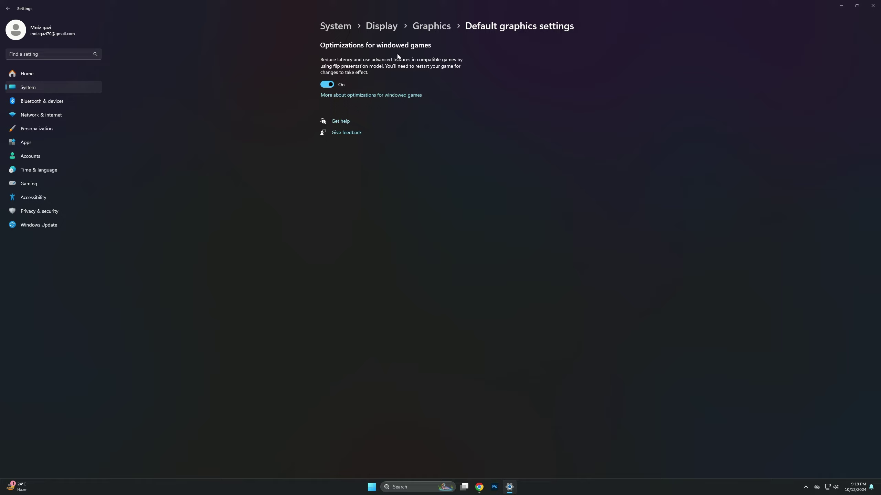
{"action": "left_click", "coordinate": [326, 86]}
{"action": "left_click", "coordinate": [871, 5]}
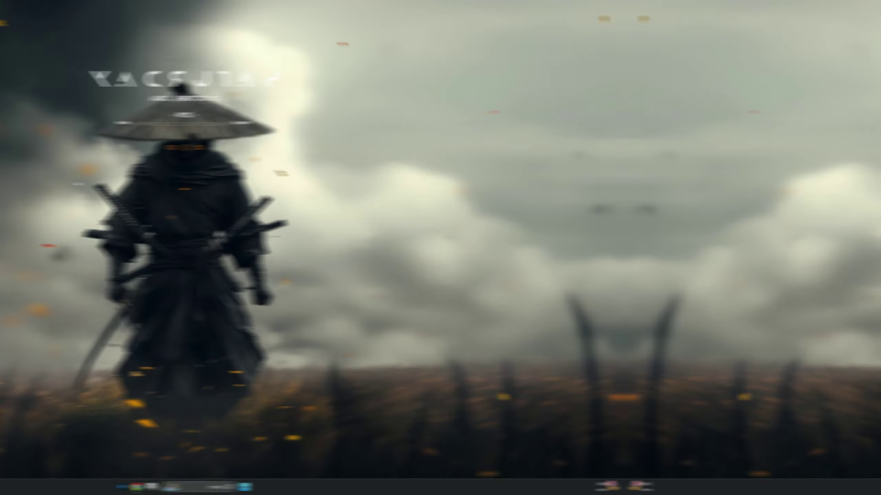
- Switch to AMD Software: Adrenalin Edition and check for driver updates in its system settings
{"action": "right_click", "coordinate": [545, 183]}
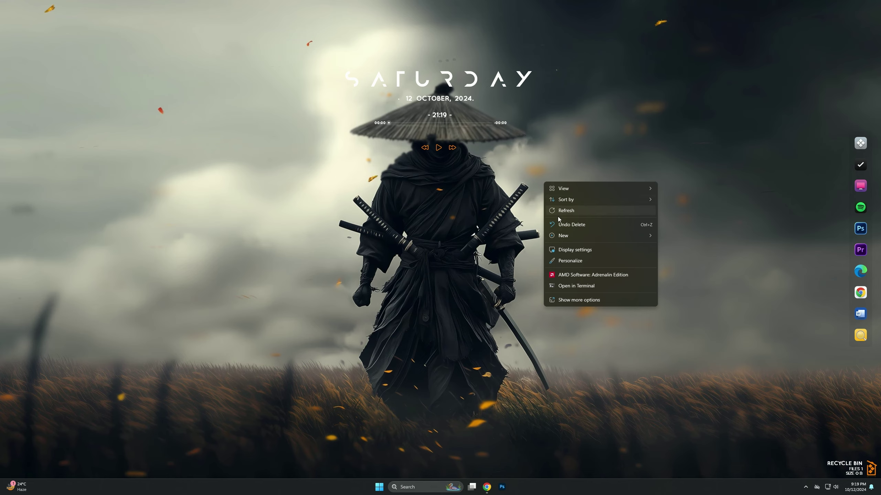
{"action": "left_click", "coordinate": [589, 275]}
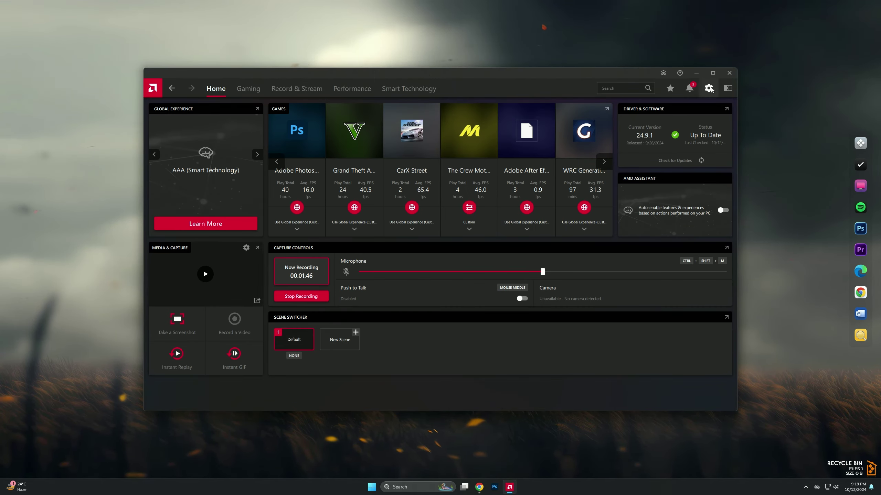
{"action": "left_click", "coordinate": [710, 89]}
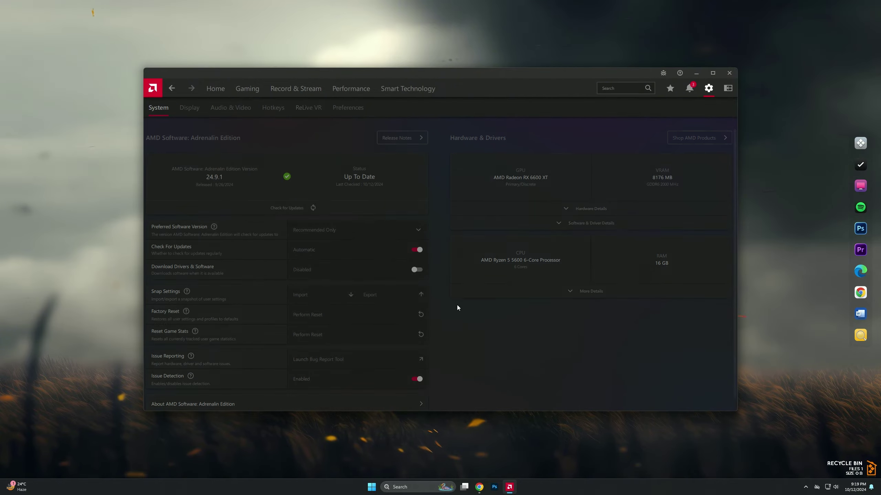
{"action": "left_click", "coordinate": [290, 208]}
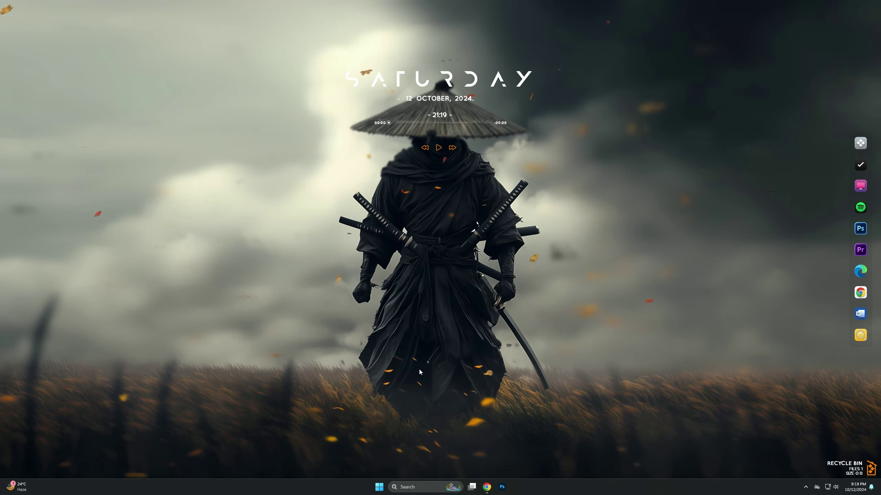
- Search Windows for "advance system settings" and open the Performance Options from System Properties
{"action": "left_click", "coordinate": [383, 487]}
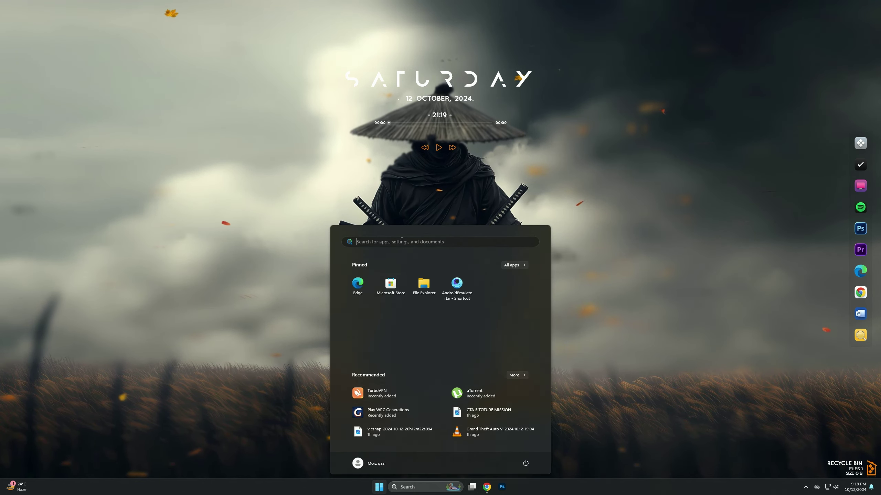
{"action": "type", "text": "adv"}
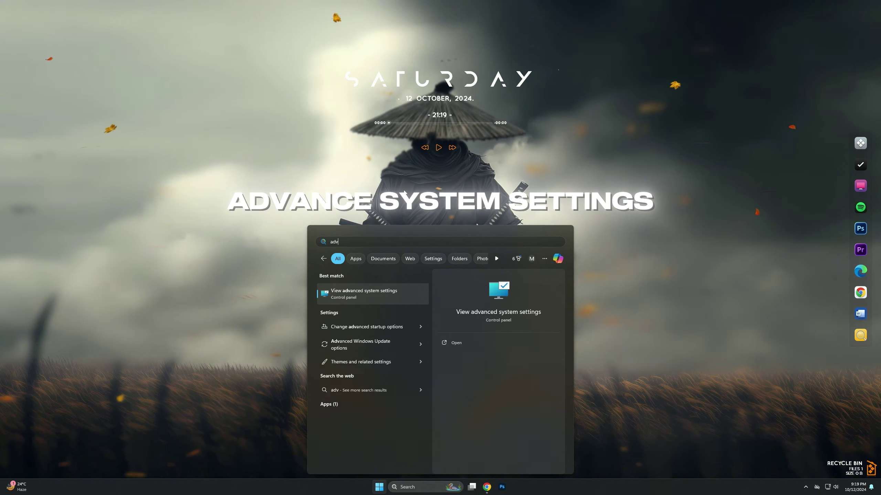
{"action": "type", "text": "ance system "}
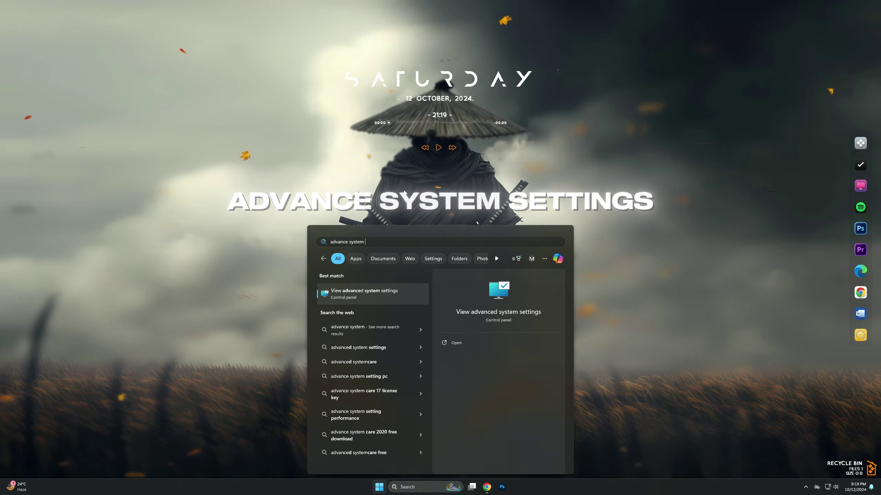
{"action": "type", "text": "settings"}
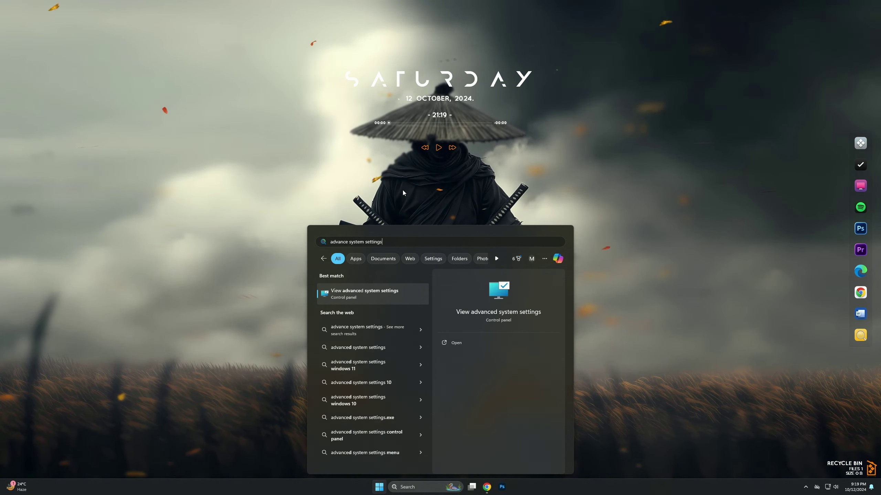
{"action": "left_click", "coordinate": [363, 292]}
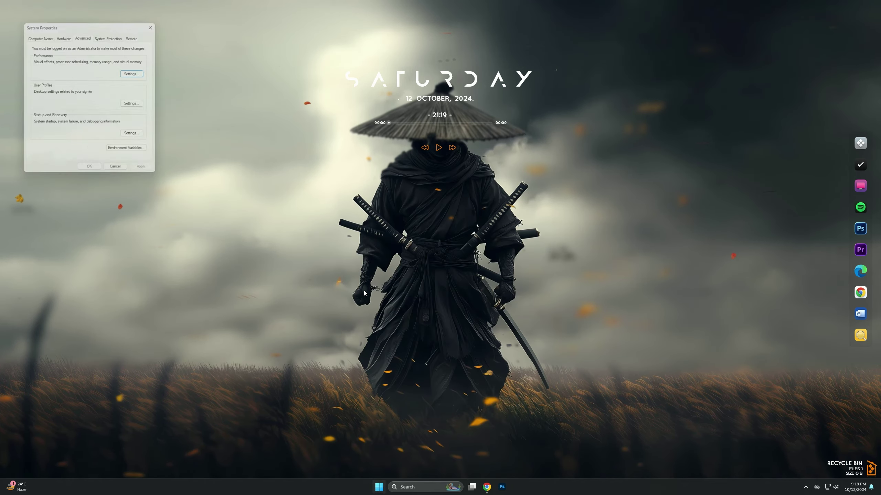
{"action": "left_click_drag", "start_coordinate": [96, 24], "coordinate": [446, 178]}
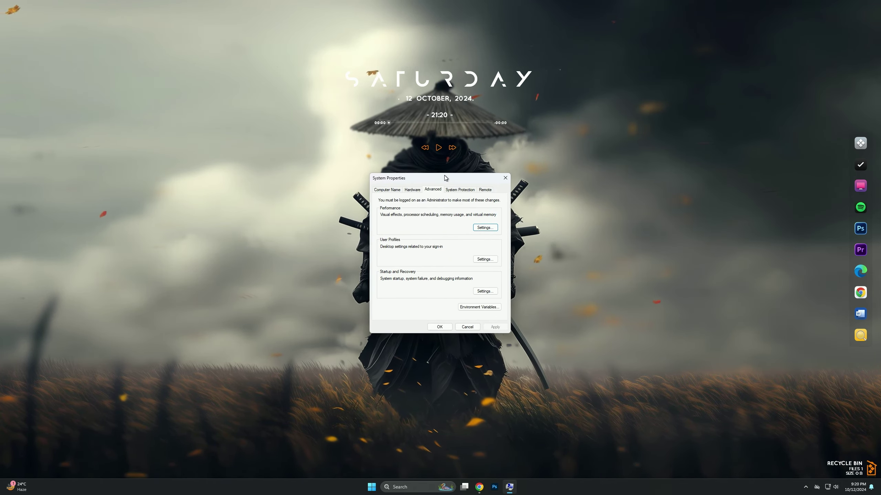
{"action": "left_click", "coordinate": [485, 228]}
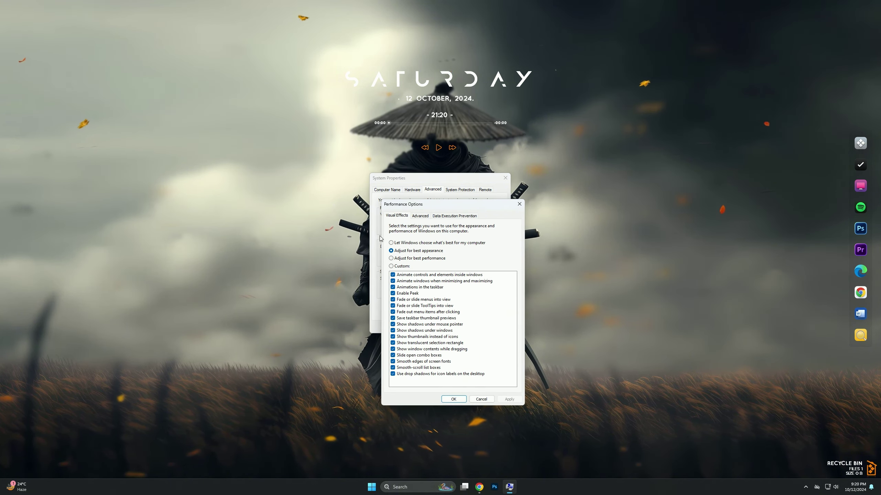
- Adjust visual effects for best performance, re-enable thumbnails instead of icons and smooth screen font edges, then apply and close both dialogs
{"action": "left_click", "coordinate": [421, 258]}
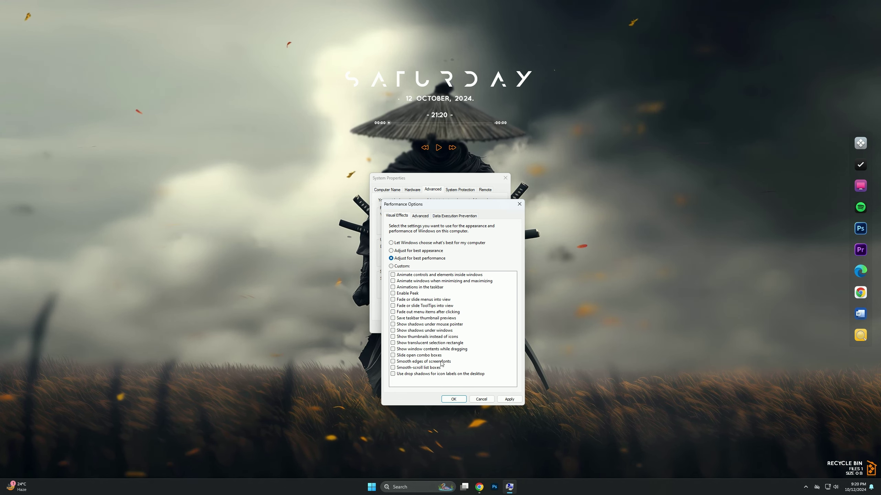
{"action": "left_click", "coordinate": [394, 337]}
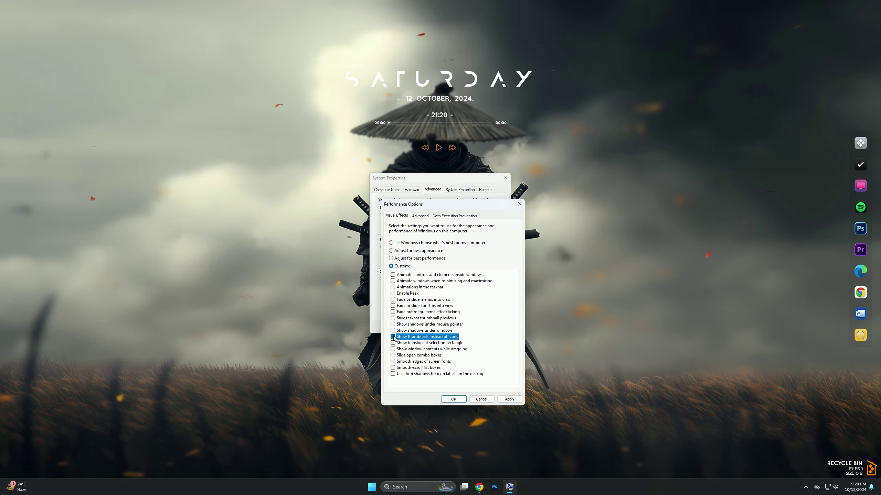
{"action": "left_click", "coordinate": [393, 361]}
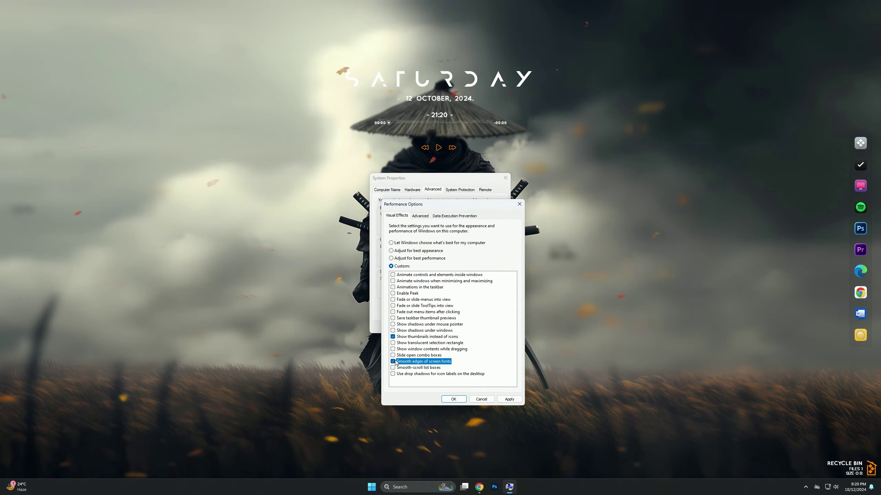
{"action": "left_click", "coordinate": [508, 398]}
{"action": "left_click", "coordinate": [453, 400]}
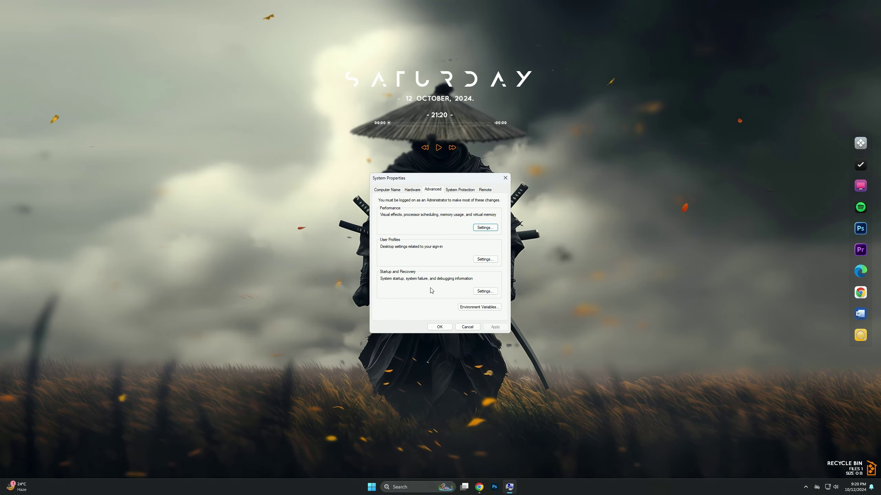
{"action": "left_click", "coordinate": [439, 326]}
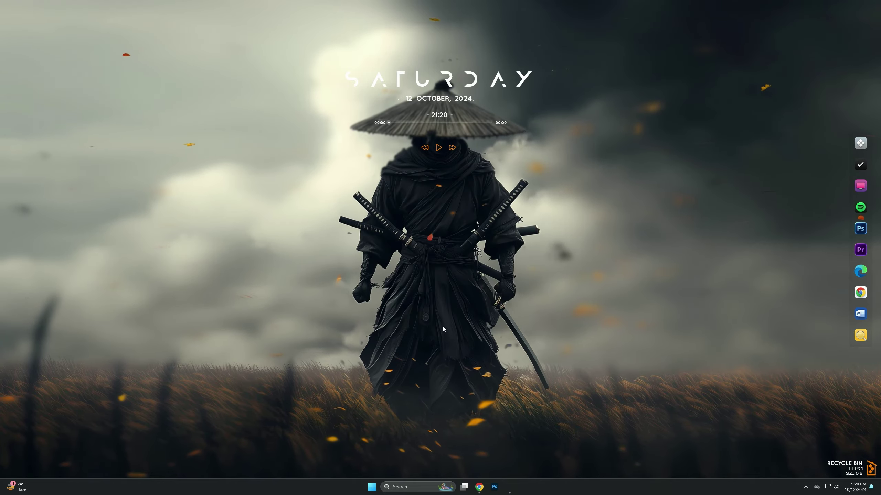
{"action": "right_click", "coordinate": [417, 174]}
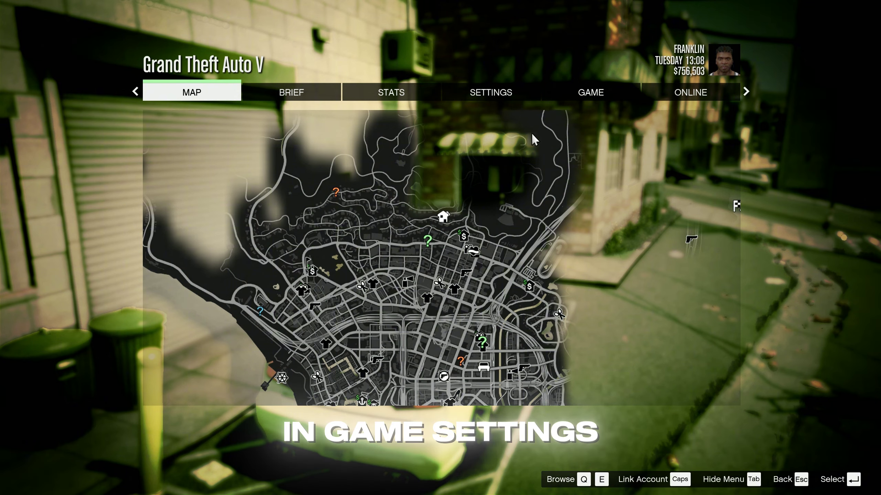
- Go to the Graphics section of the in-game settings
{"action": "left_click", "coordinate": [496, 92]}
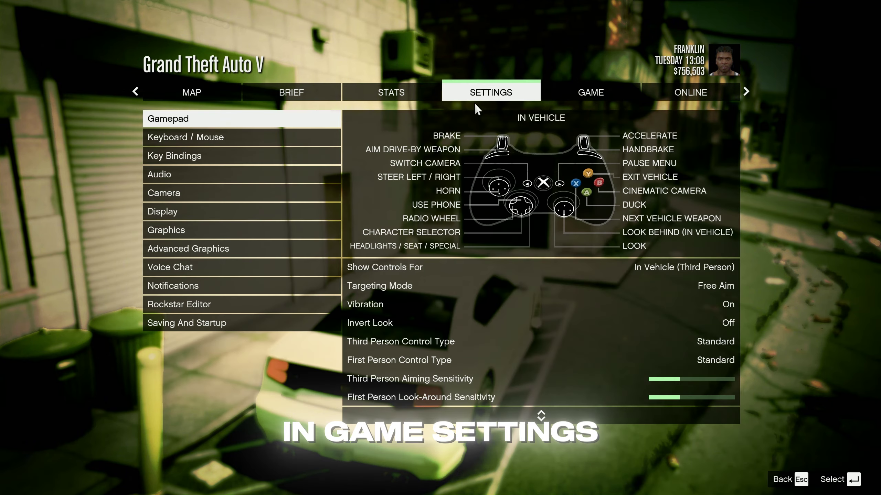
{"action": "left_click", "coordinate": [205, 194]}
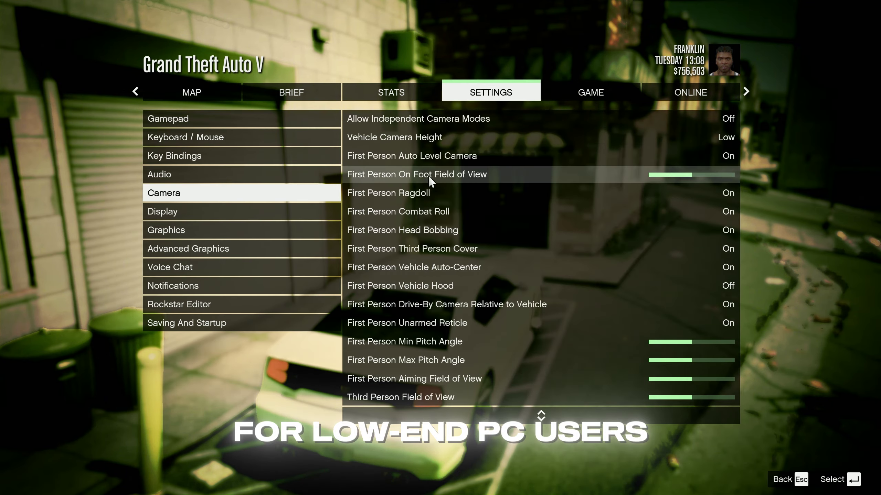
{"action": "left_click", "coordinate": [225, 137]}
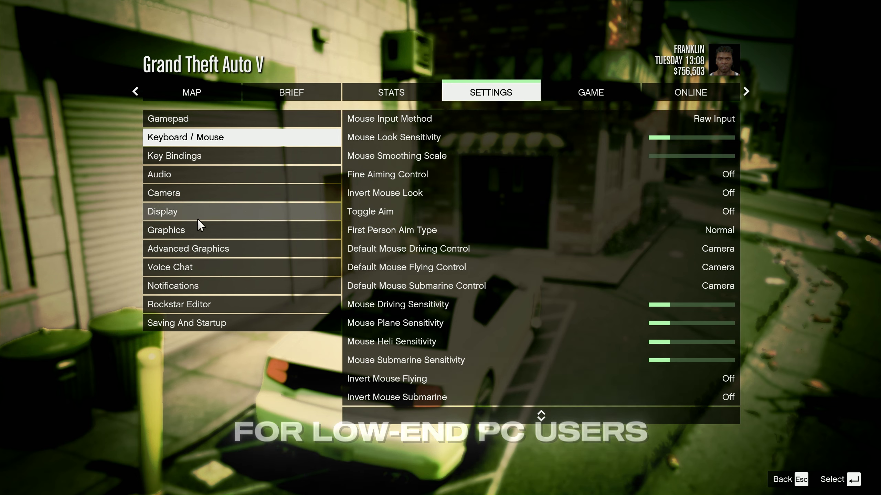
{"action": "left_click", "coordinate": [179, 232]}
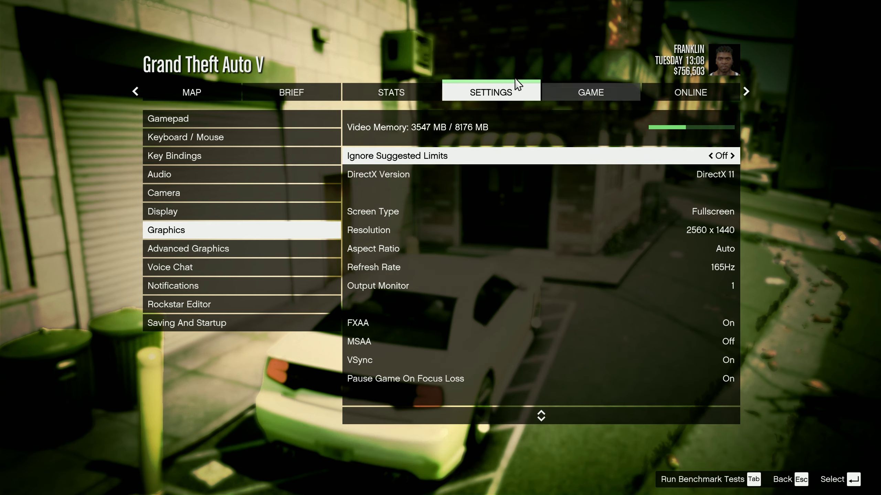
- Lower the game's screen resolution to 1920 x 1080
{"action": "key", "text": "Down"}
{"action": "key", "text": "Down"}
{"action": "key", "text": "Down"}
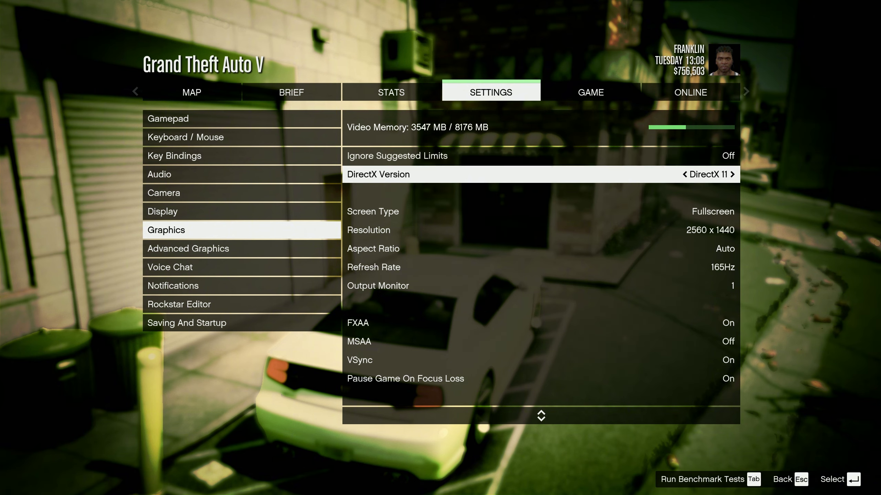
{"action": "key", "text": "Left"}
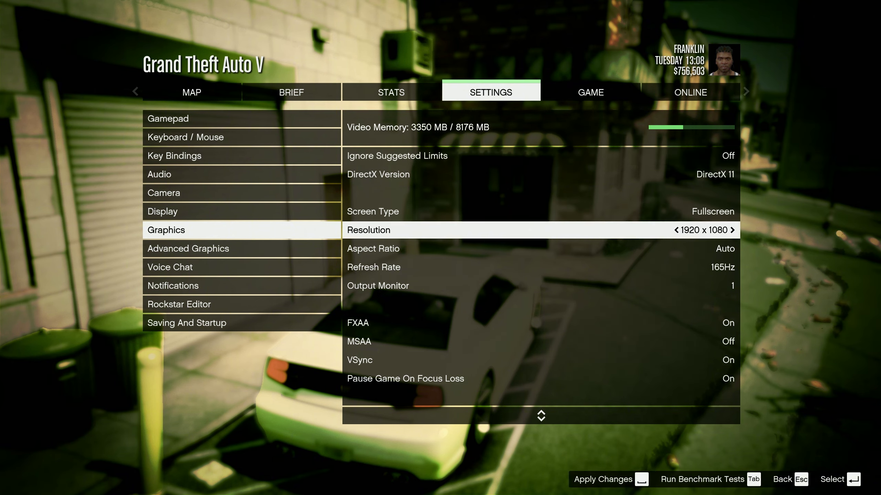
- Turn FXAA off in the game's graphics settings
{"action": "key", "text": "Down"}
{"action": "key", "text": "Down"}
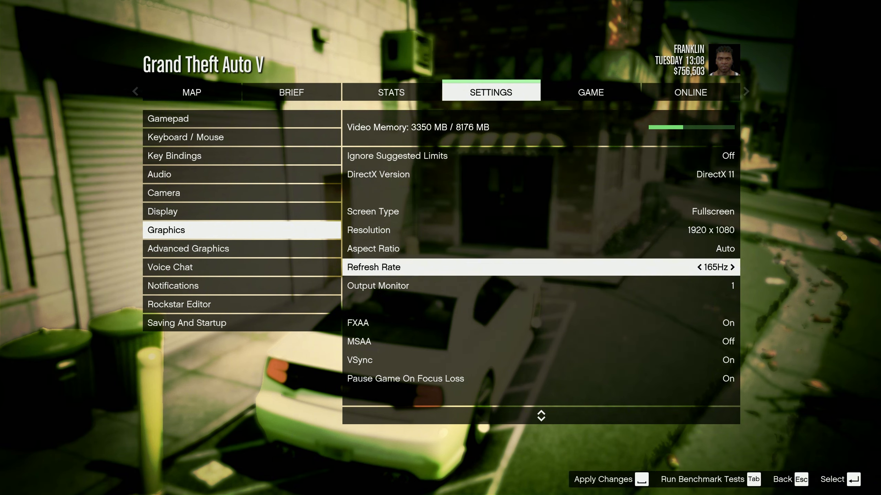
{"action": "key", "text": "Down"}
{"action": "key", "text": "Down"}
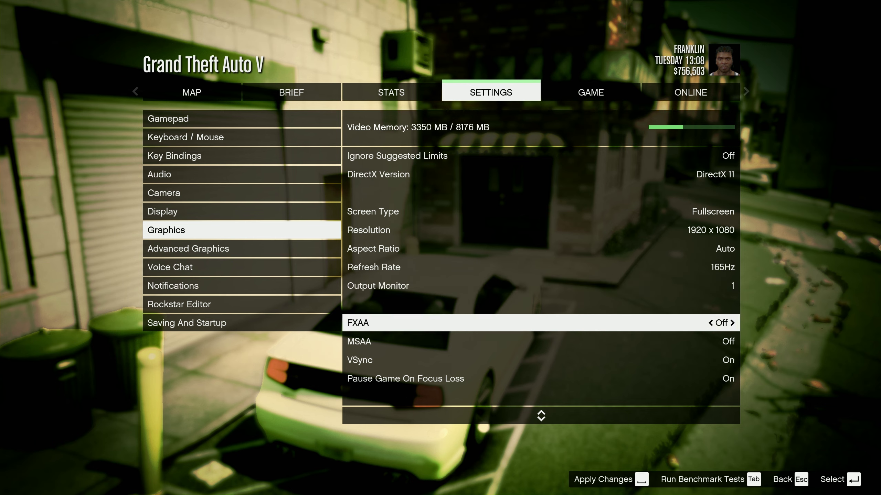
- Reduce Population Variety to about one tenth of its range, leaving VSync and Pause Game On Focus Loss on
{"action": "key", "text": "Down"}
{"action": "key", "text": "Down"}
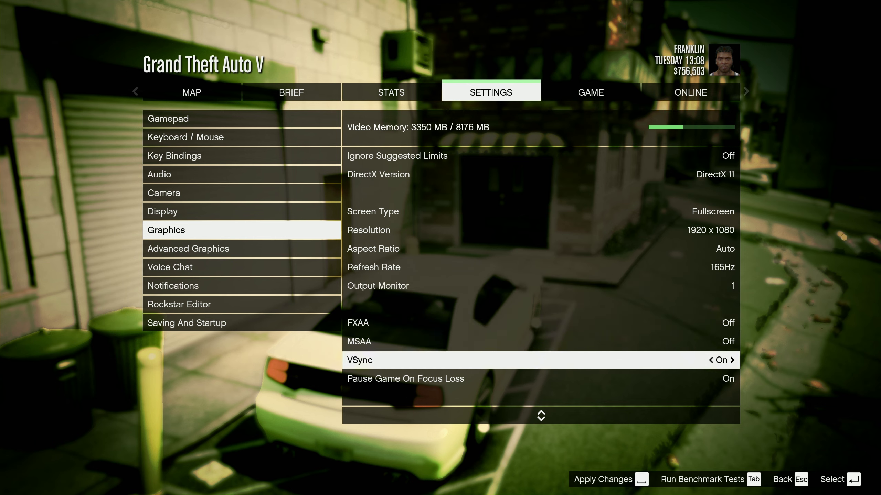
{"action": "key", "text": "Down"}
{"action": "key", "text": "Right"}
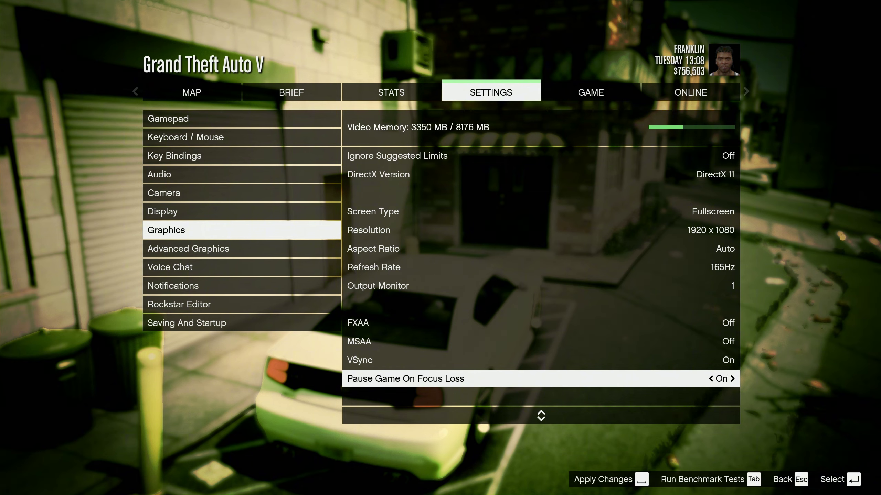
{"action": "key", "text": "Down"}
{"action": "key", "text": "Down"}
{"action": "key", "text": "Down"}
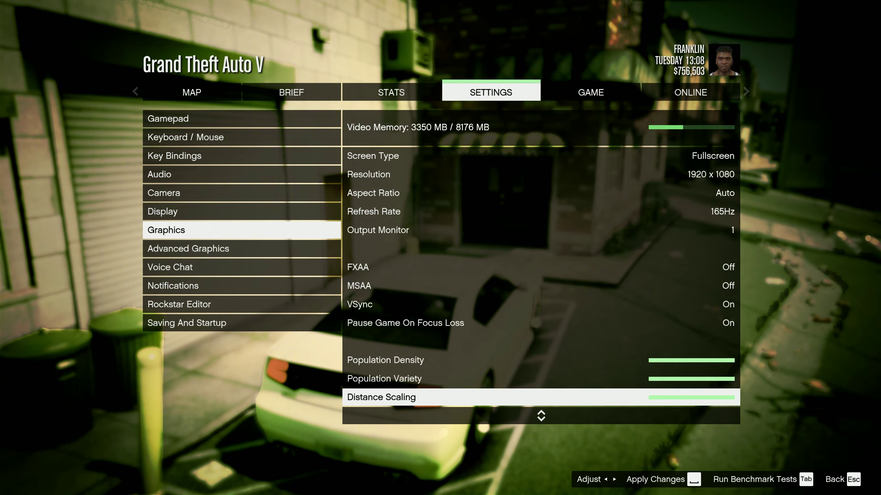
{"action": "key", "text": "Up"}
{"action": "key", "text": "Left"}
{"action": "key", "text": "Left"}
{"action": "key", "text": "Left"}
{"action": "key", "text": "Left"}
{"action": "key", "text": "Left"}
{"action": "key", "text": "Left"}
{"action": "key", "text": "Left"}
{"action": "key", "text": "Left"}
{"action": "key", "text": "Left"}
{"action": "key", "text": "Left"}
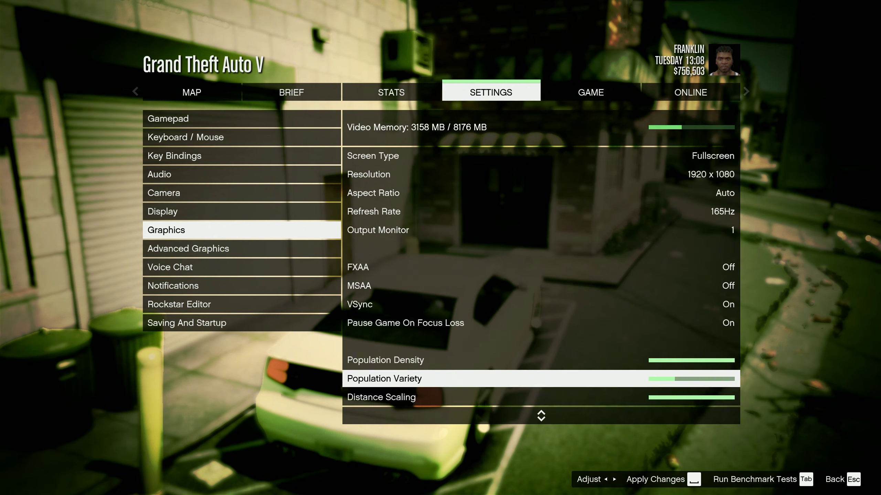
{"action": "key", "text": "Right"}
- Look through the texture, shader, shadow, reflection, water and particle quality options
{"action": "key", "text": "Down"}
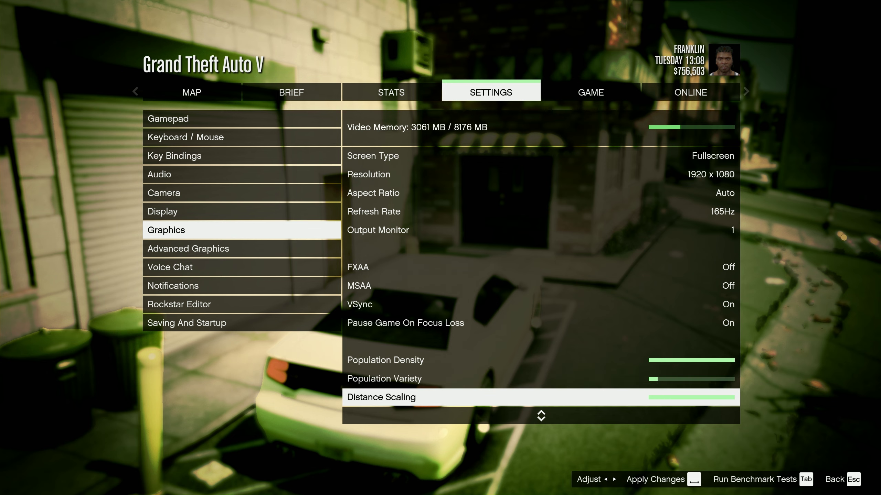
{"action": "key", "text": "Down"}
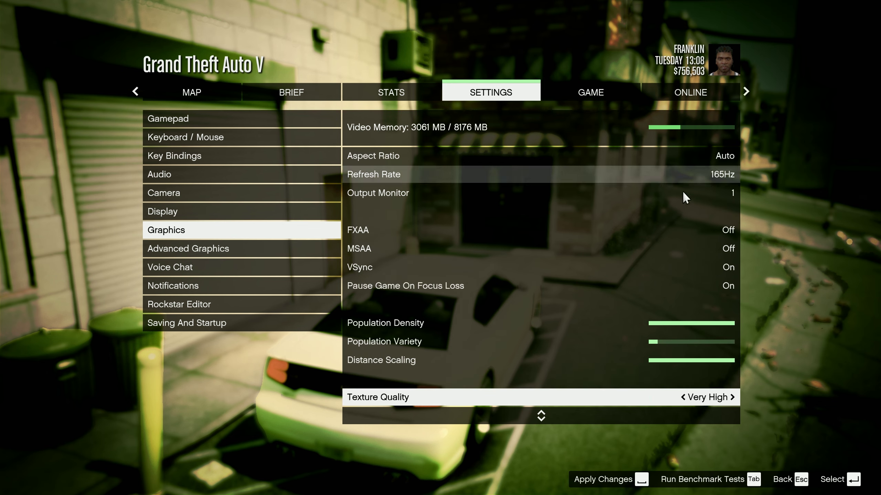
{"action": "key", "text": "Down"}
{"action": "key", "text": "Down"}
{"action": "key", "text": "Down"}
{"action": "key", "text": "Down"}
{"action": "key", "text": "Down"}
{"action": "key", "text": "Up"}
{"action": "key", "text": "Up"}
{"action": "key", "text": "Up"}
{"action": "key", "text": "Up"}
{"action": "key", "text": "Up"}
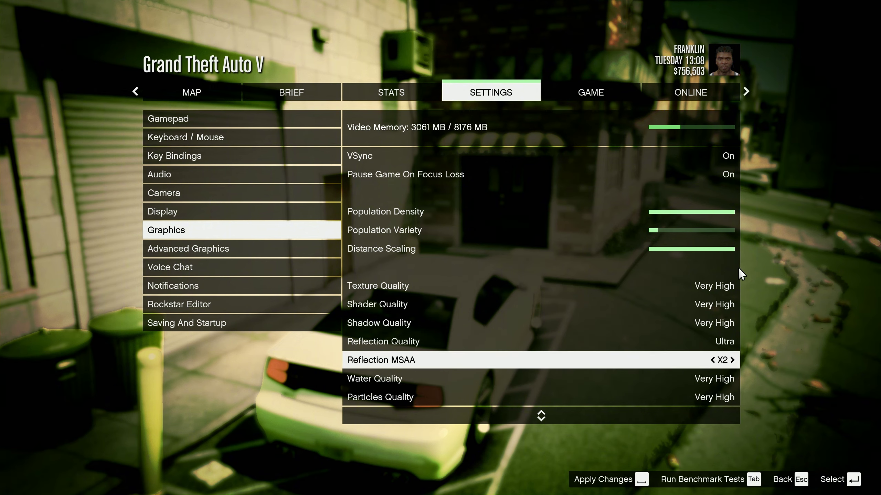
- Set Texture Quality, Shader Quality and Shadow Quality to Normal
{"action": "key", "text": "Left"}
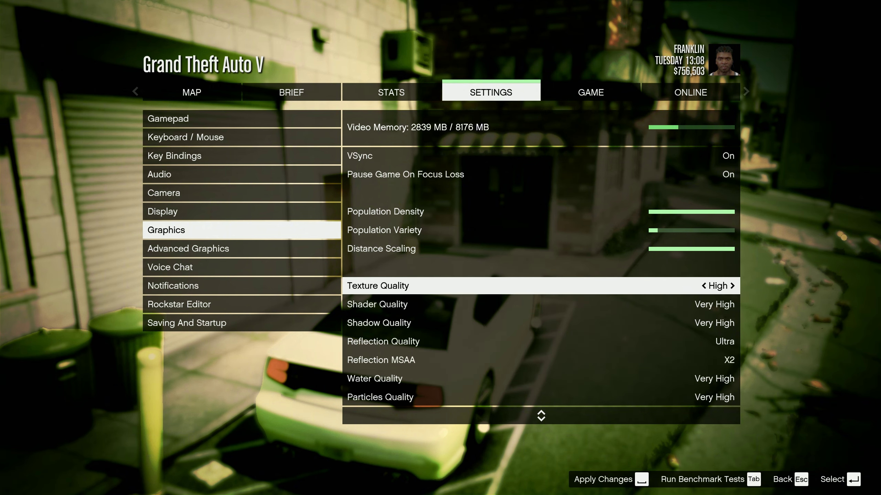
{"action": "key", "text": "Left"}
{"action": "key", "text": "Down"}
{"action": "key", "text": "Left"}
{"action": "key", "text": "Left"}
{"action": "key", "text": "Down"}
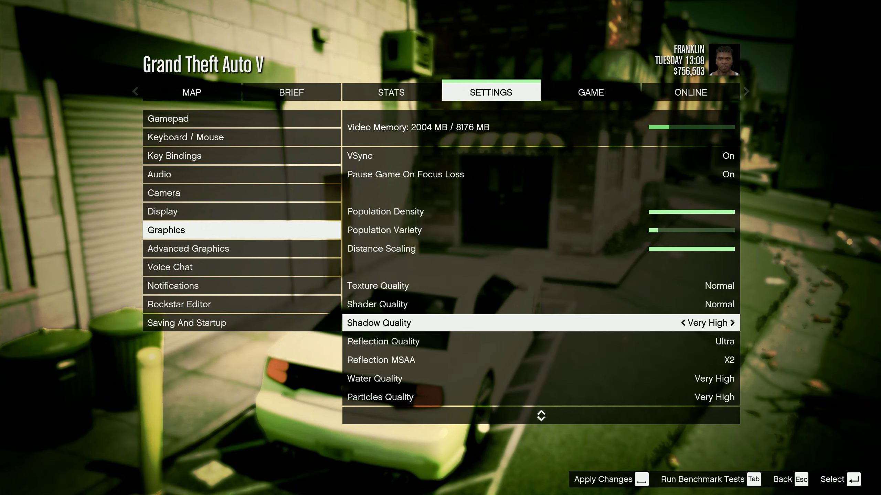
{"action": "key", "text": "Left"}
{"action": "key", "text": "Left"}
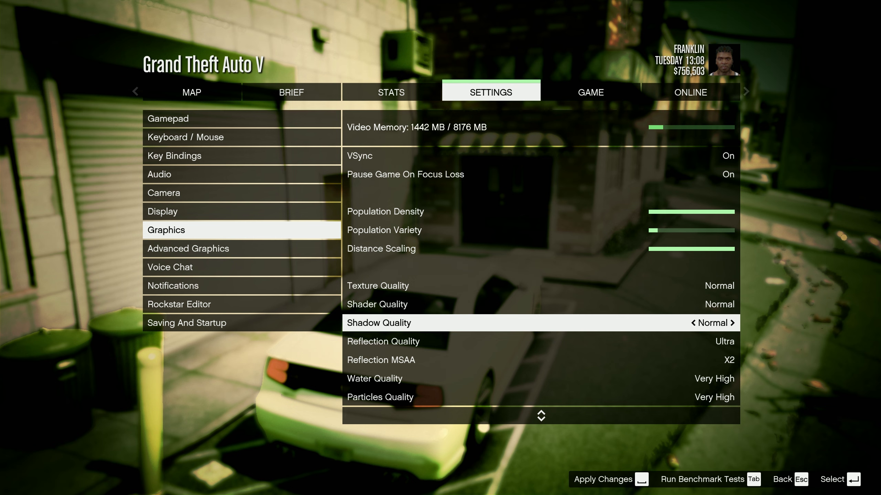
- Set Reflection Quality to Very High and Water Quality to Normal
{"action": "key", "text": "Down"}
{"action": "key", "text": "Left"}
{"action": "key", "text": "Down"}
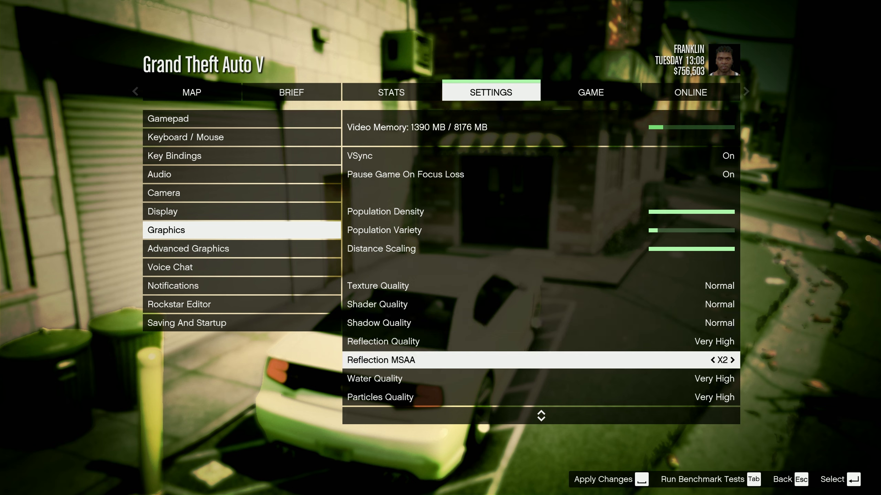
{"action": "key", "text": "Down"}
{"action": "key", "text": "Left"}
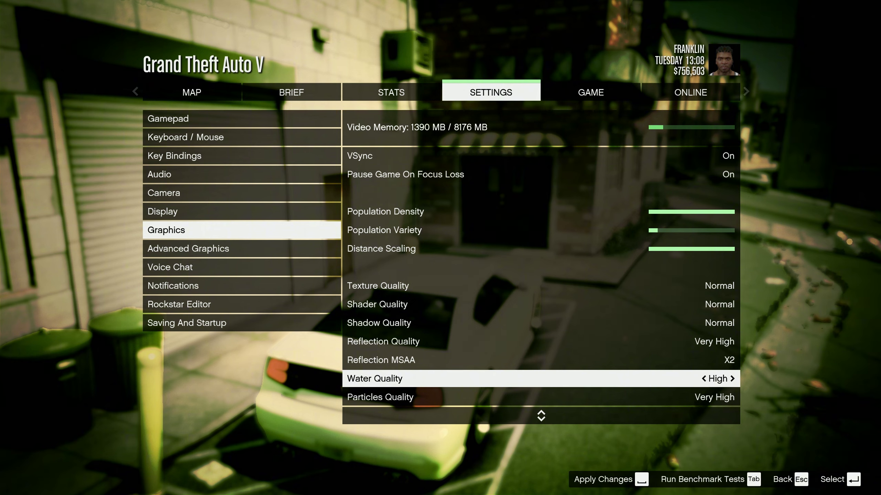
{"action": "key", "text": "Left"}
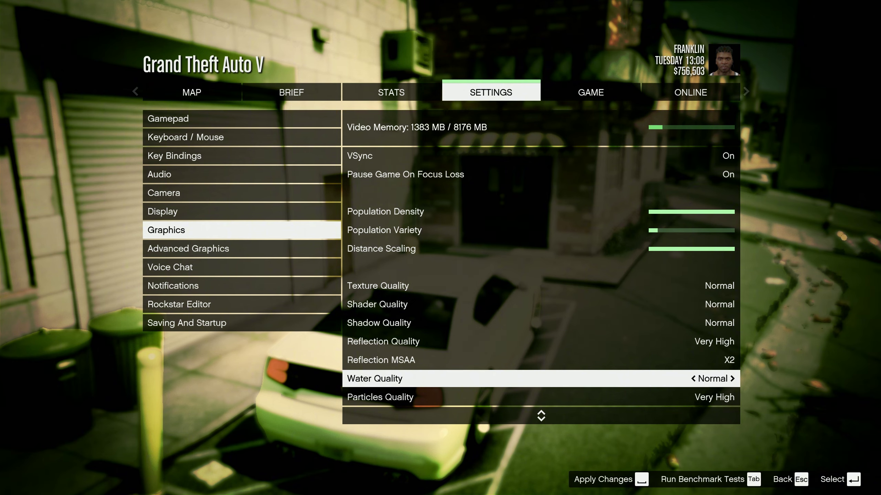
- Lower Grass Quality to High, keeping Particles Quality at Very High
{"action": "key", "text": "Down"}
{"action": "key", "text": "Down"}
{"action": "key", "text": "Down"}
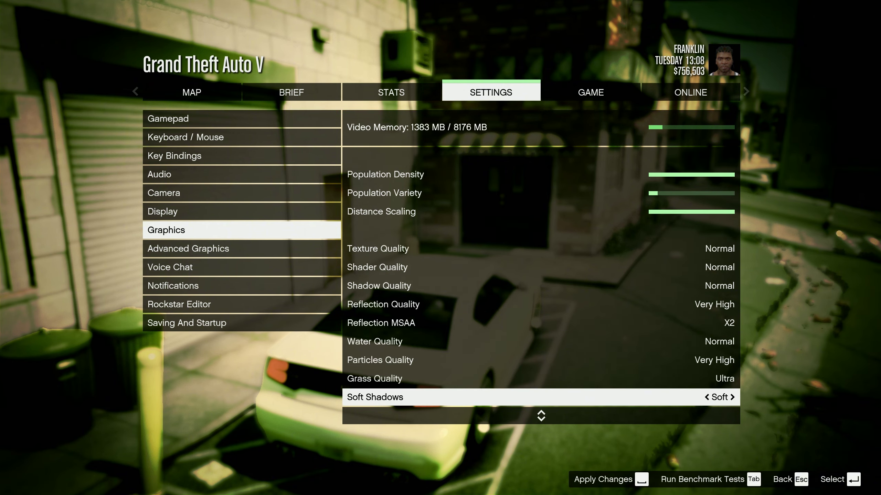
{"action": "key", "text": "Up"}
{"action": "key", "text": "Left"}
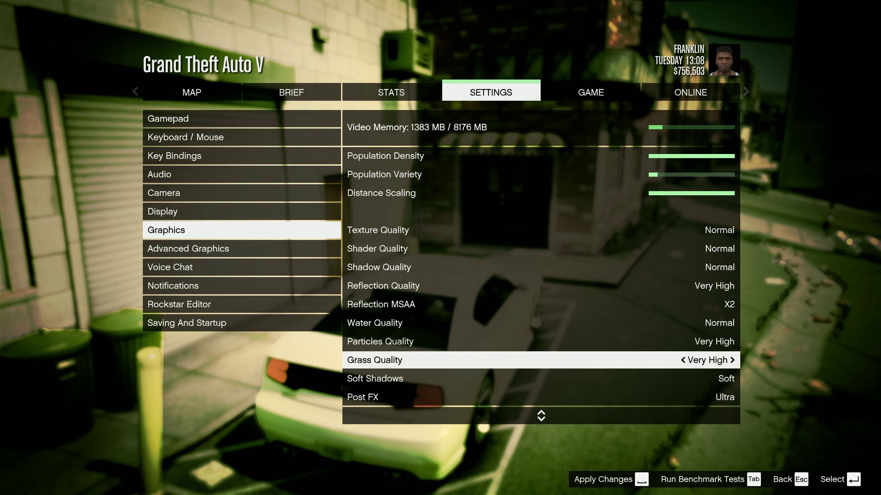
{"action": "key", "text": "Left"}
- Set Post FX to Normal, keeping Soft Shadows on Soft
{"action": "key", "text": "Down"}
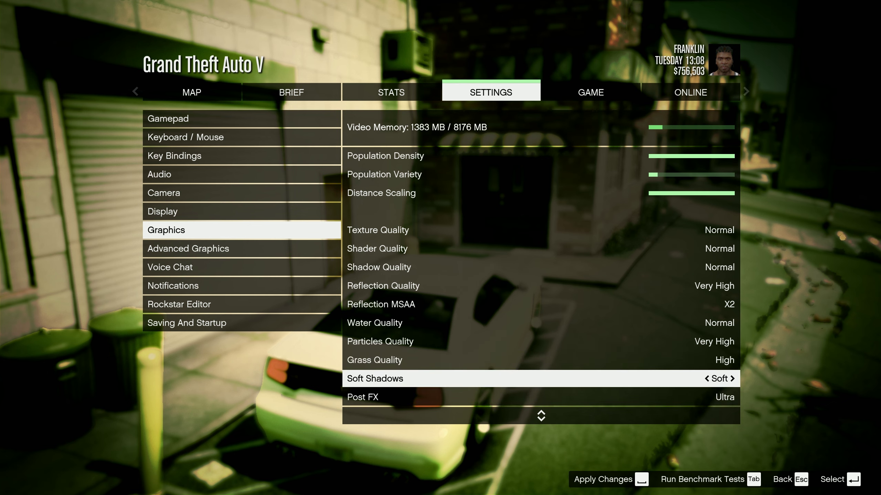
{"action": "key", "text": "Down"}
{"action": "key", "text": "Left"}
{"action": "key", "text": "Left"}
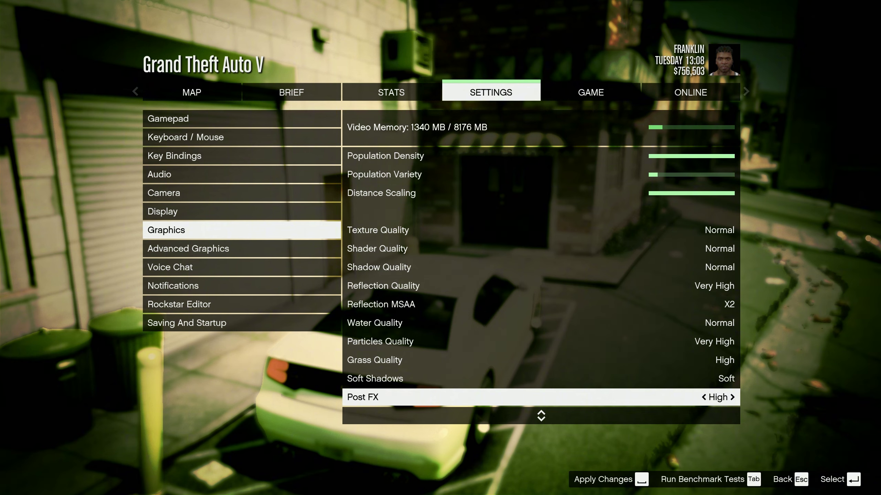
{"action": "key", "text": "Down"}
{"action": "key", "text": "Down"}
{"action": "key", "text": "Up"}
{"action": "key", "text": "Up"}
{"action": "key", "text": "Left"}
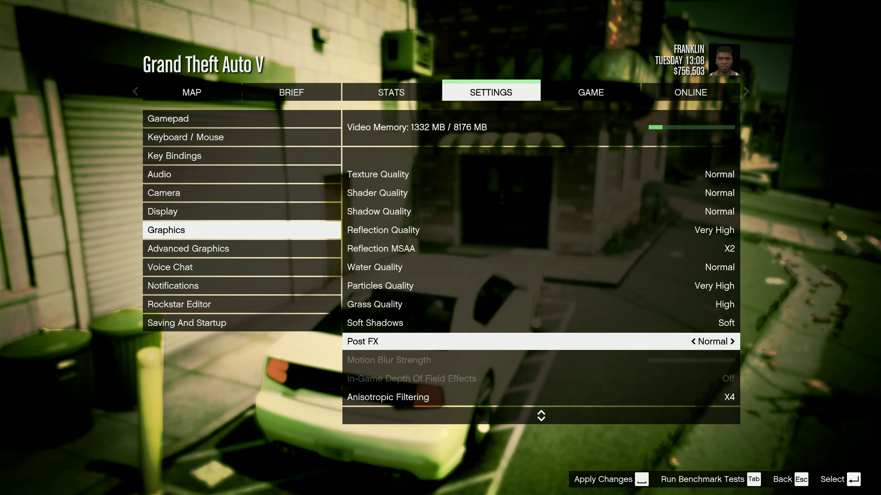
{"action": "key", "text": "Right"}
{"action": "key", "text": "Left"}
- Set Anisotropic Filtering to X16 and move on to the Ambient Occlusion option
{"action": "key", "text": "Down"}
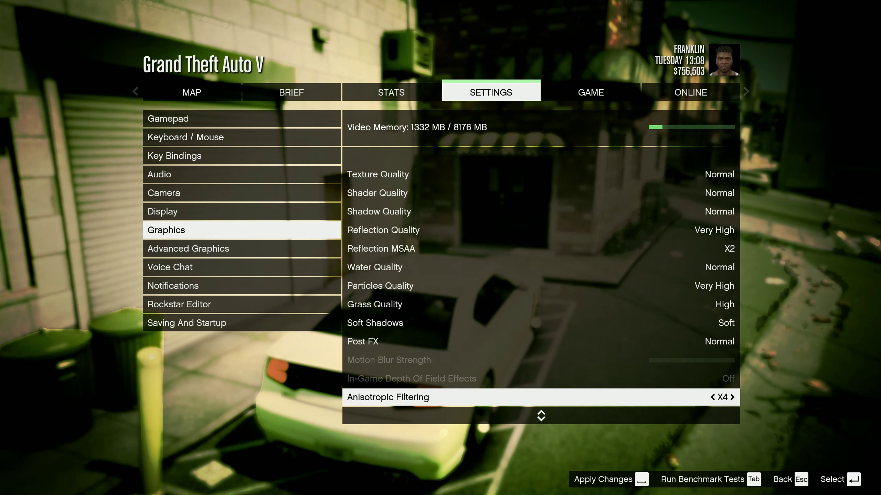
{"action": "key", "text": "Down"}
{"action": "key", "text": "Up"}
{"action": "key", "text": "Right"}
{"action": "key", "text": "Right"}
{"action": "key", "text": "Right"}
{"action": "key", "text": "Right"}
{"action": "key", "text": "Right"}
{"action": "key", "text": "Right"}
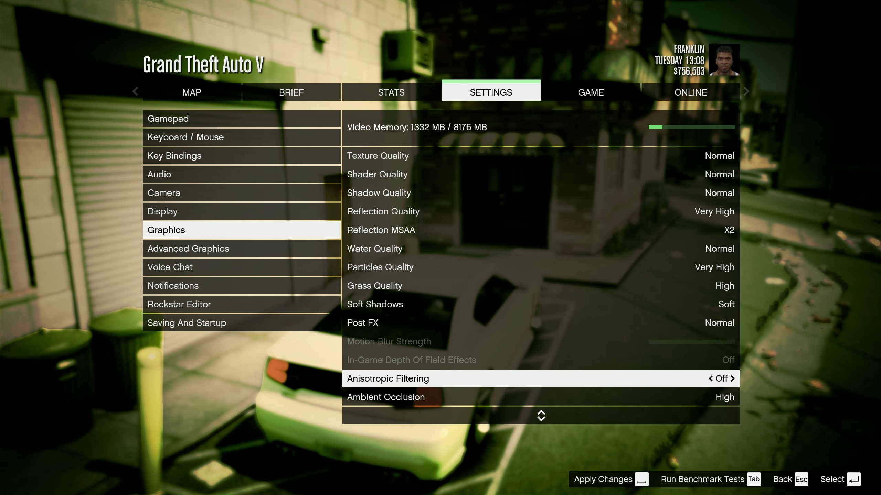
{"action": "key", "text": "Down"}
{"action": "key", "text": "Down"}
{"action": "key", "text": "Down"}
{"action": "key", "text": "Down"}
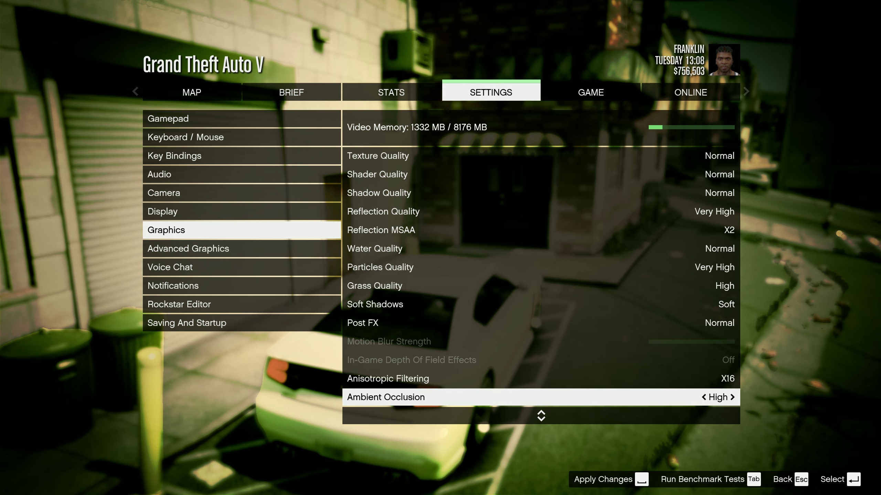